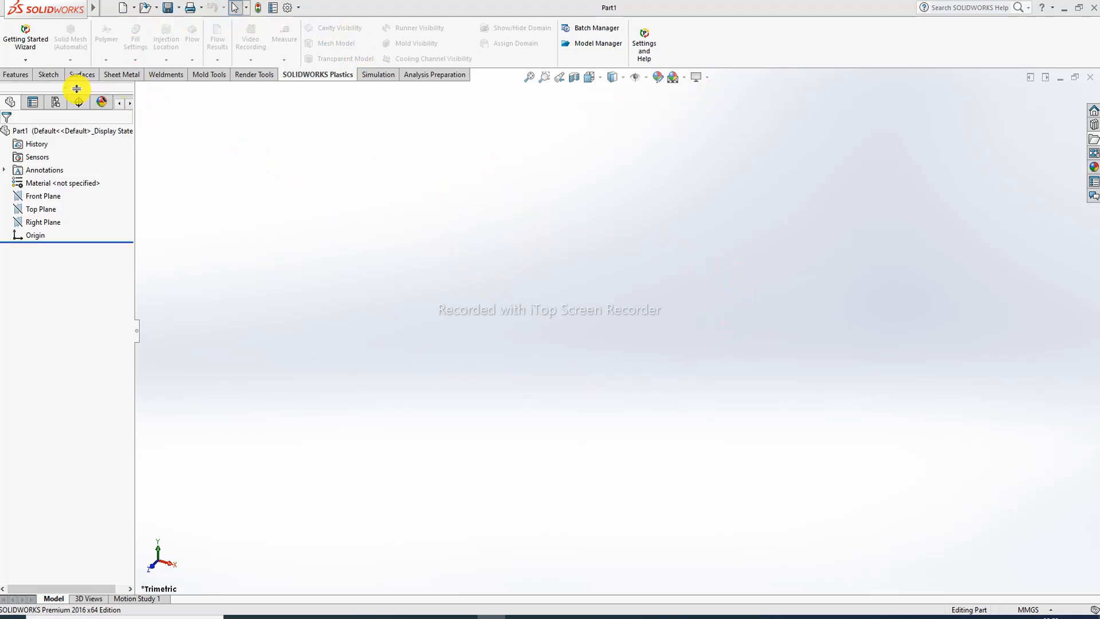
- Start a new sketch on the Front Plane
click(48, 77)
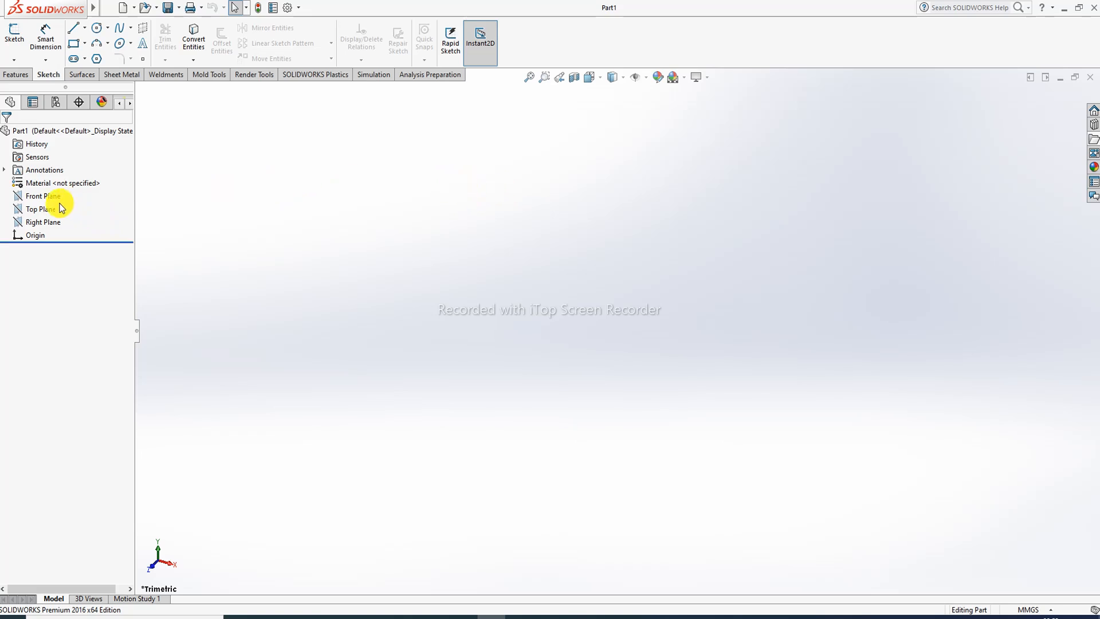
click(43, 197)
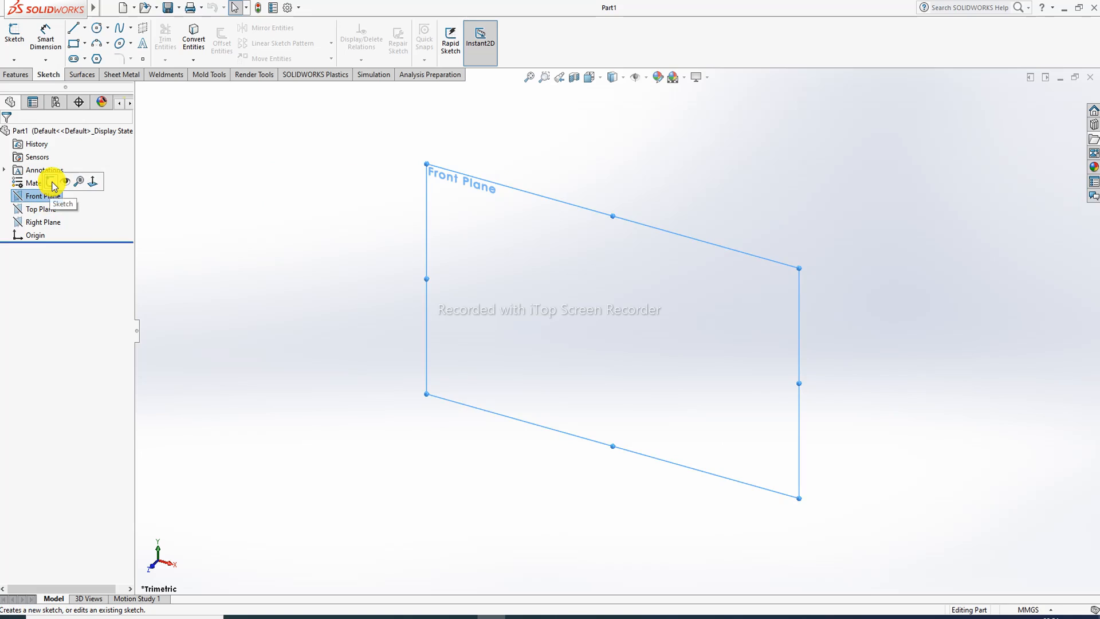
click(51, 184)
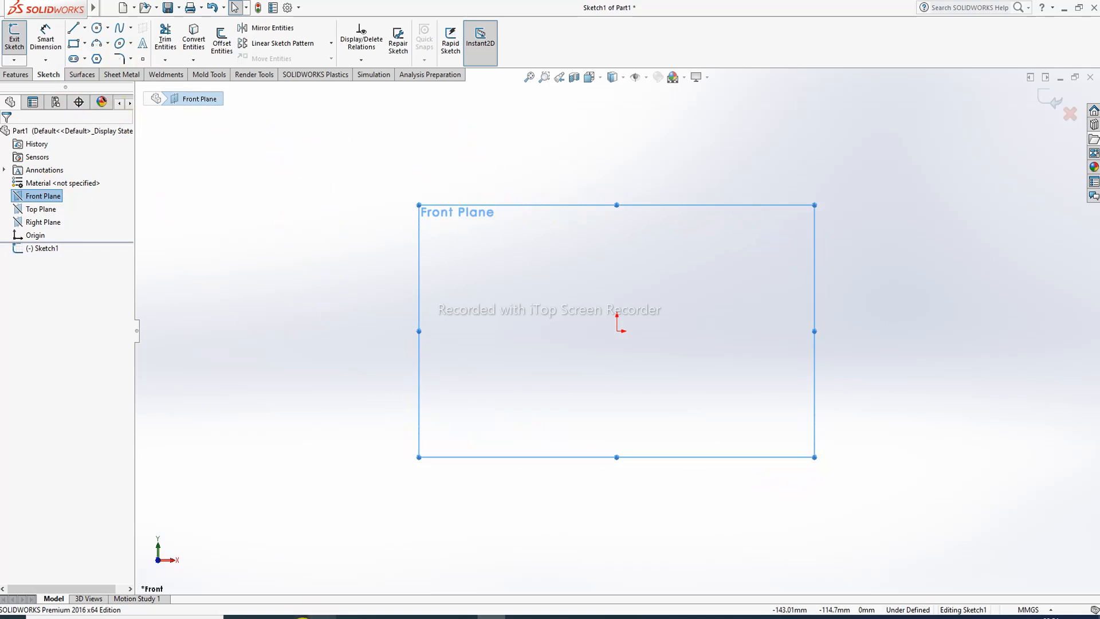
click(320, 616)
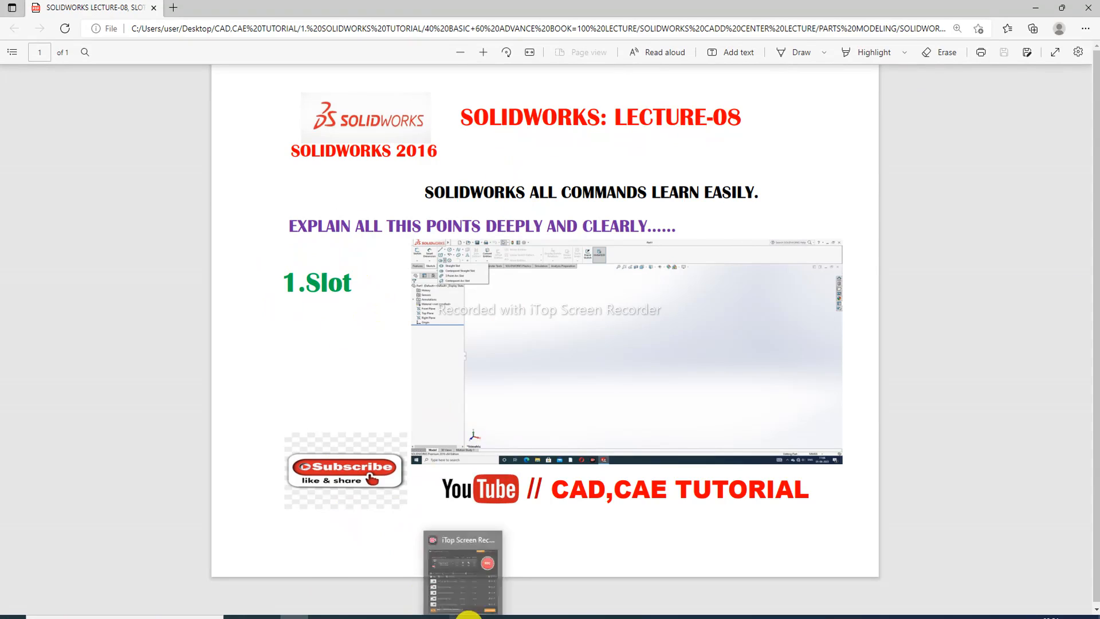
click(488, 614)
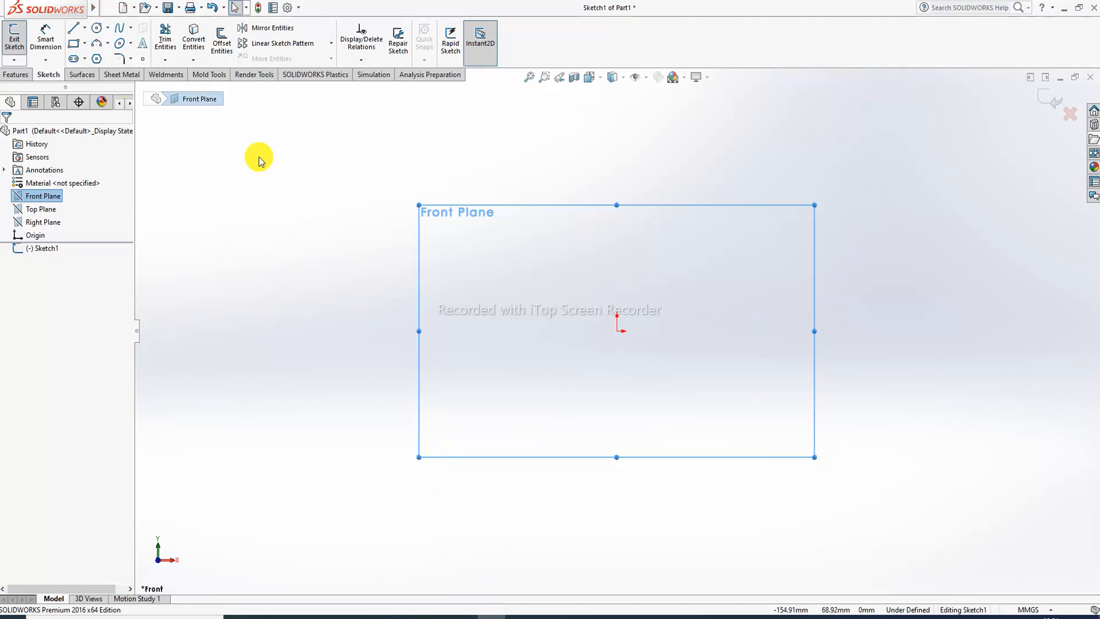
- Sketch a horizontal straight slot with its centreline through the origin, about 69 mm between arc centres and 26 mm wide
click(85, 59)
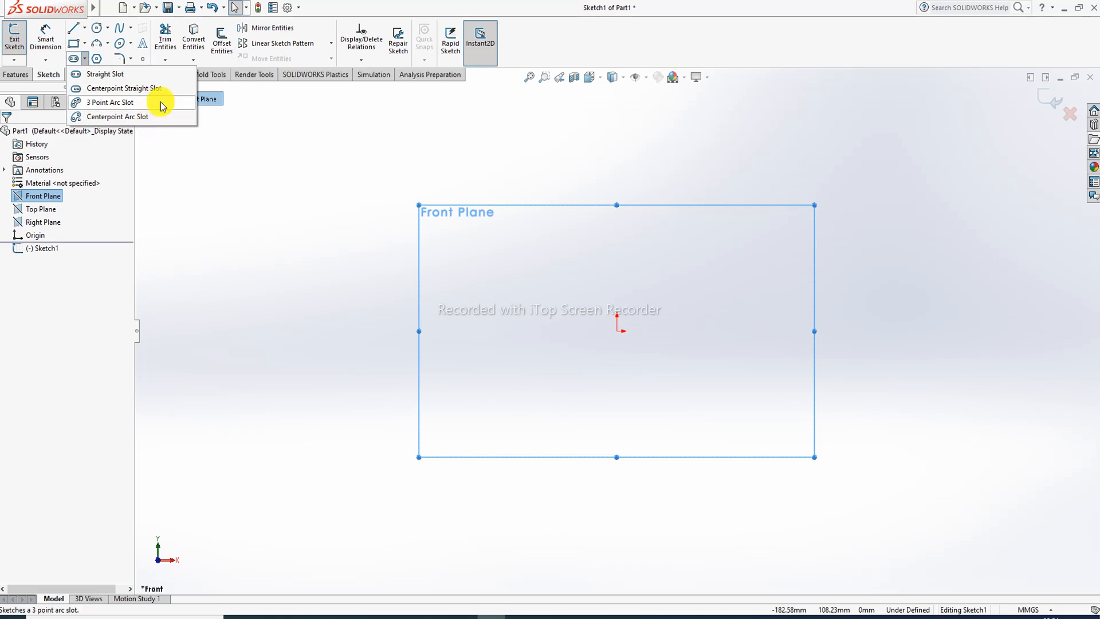
click(134, 75)
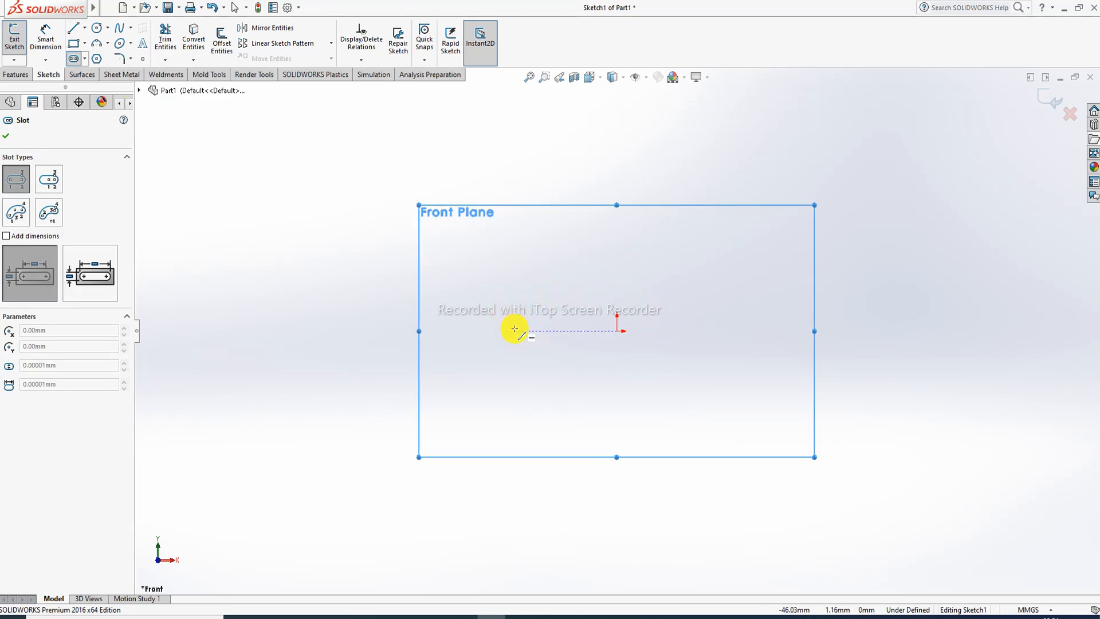
click(514, 330)
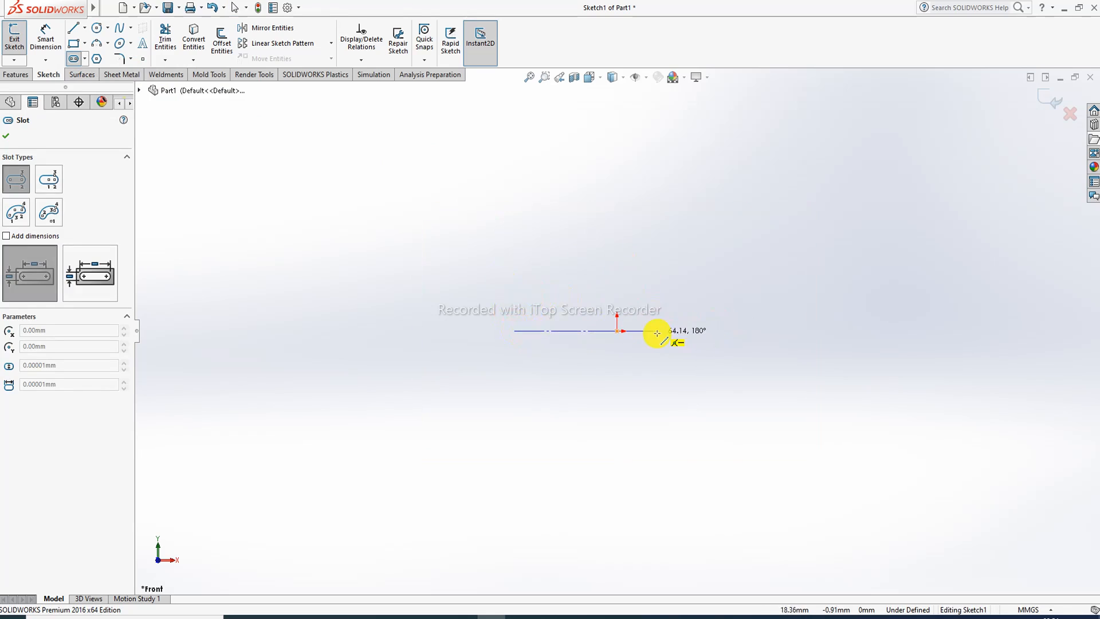
click(668, 331)
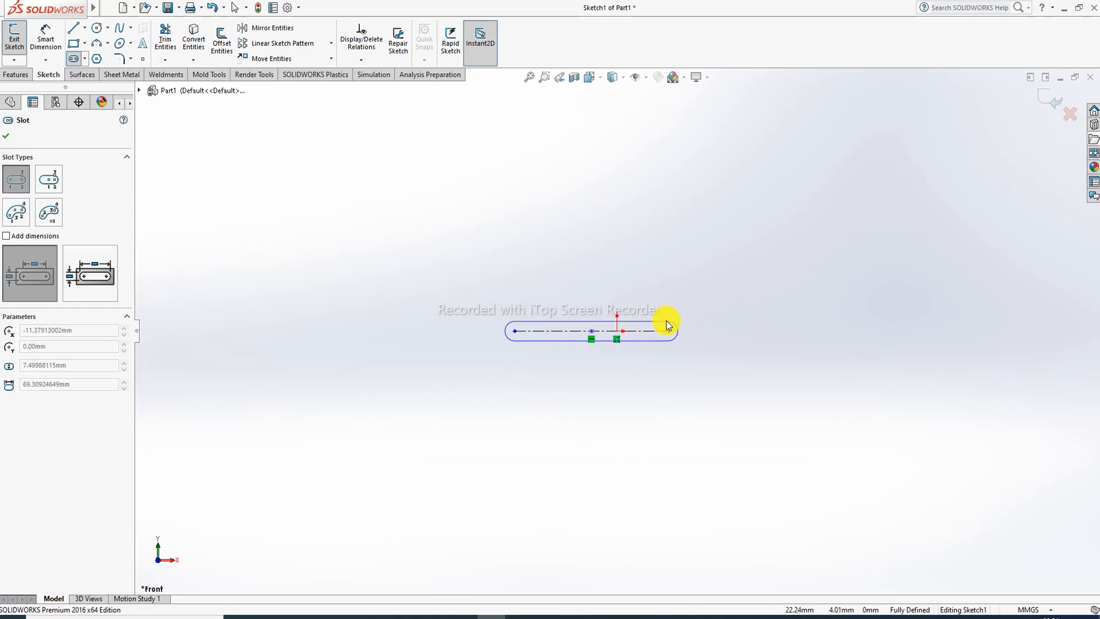
click(677, 311)
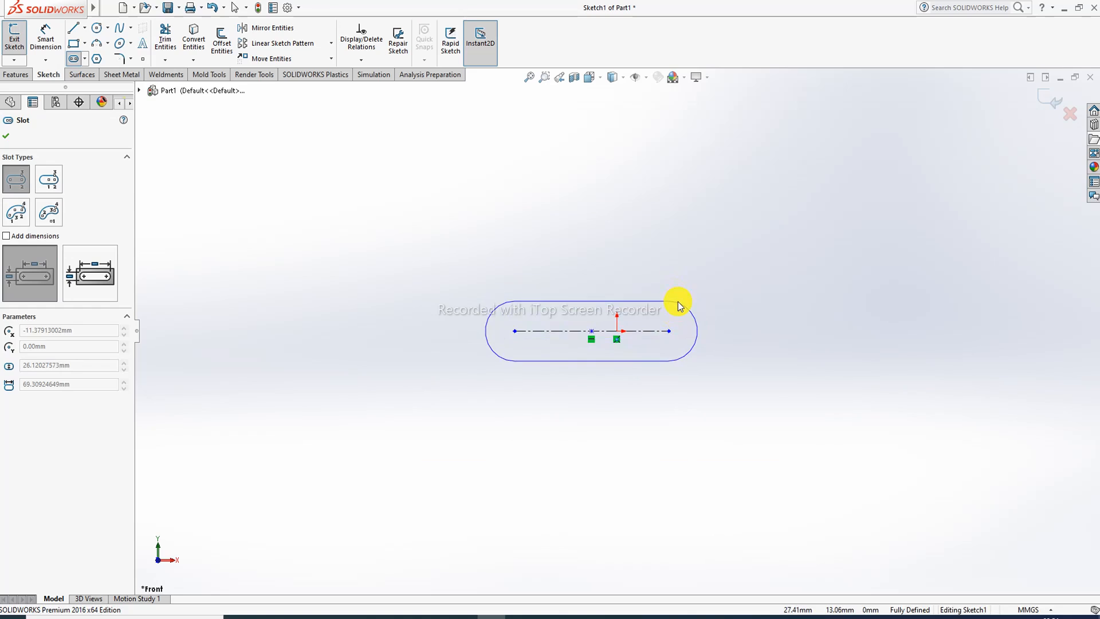
click(678, 301)
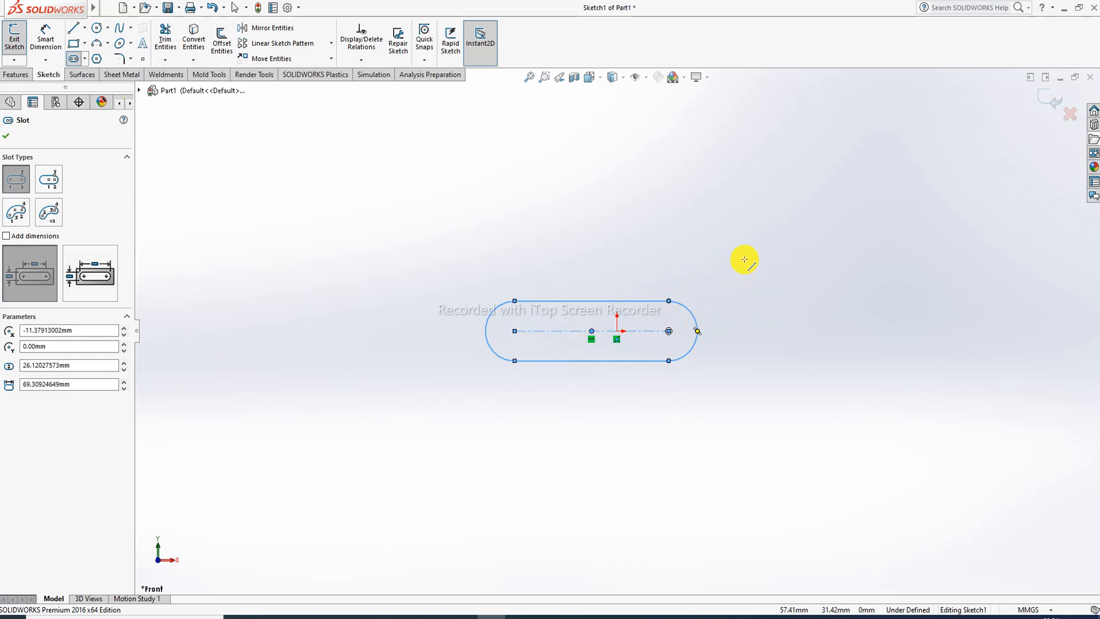
right_click(742, 258)
click(777, 269)
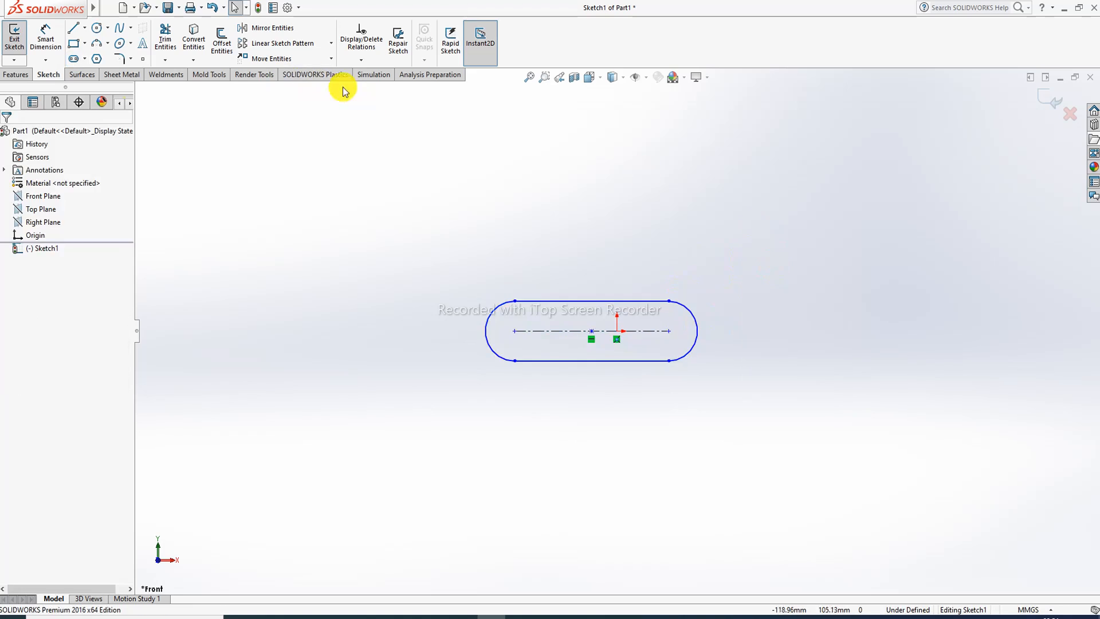
- Dimension the straight edge of the slot through the origin and set its length to 100 mm
click(56, 40)
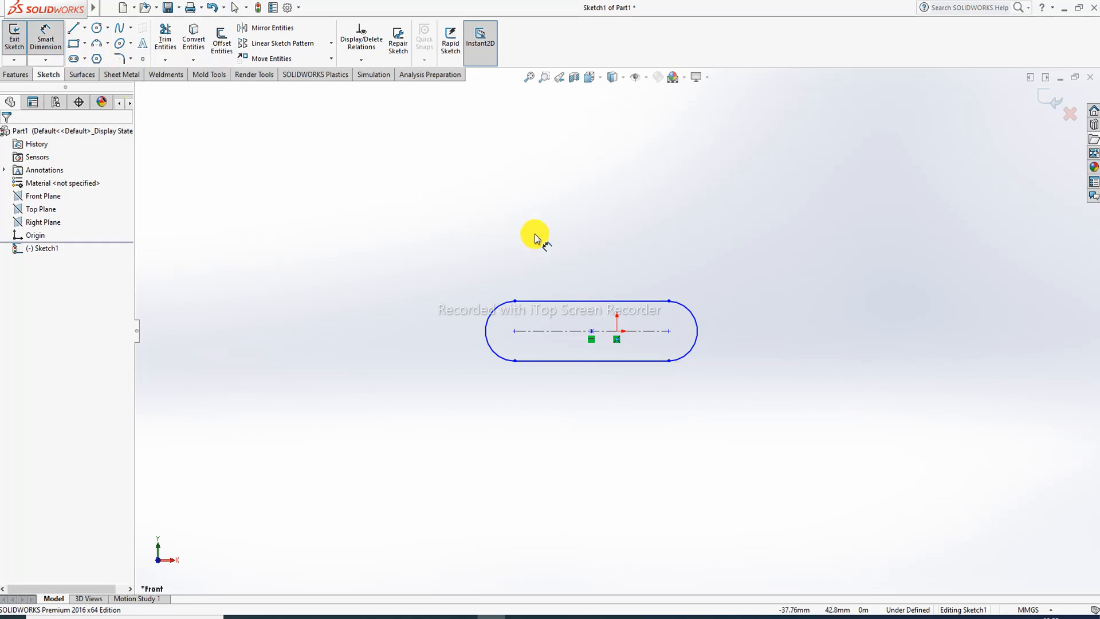
click(580, 302)
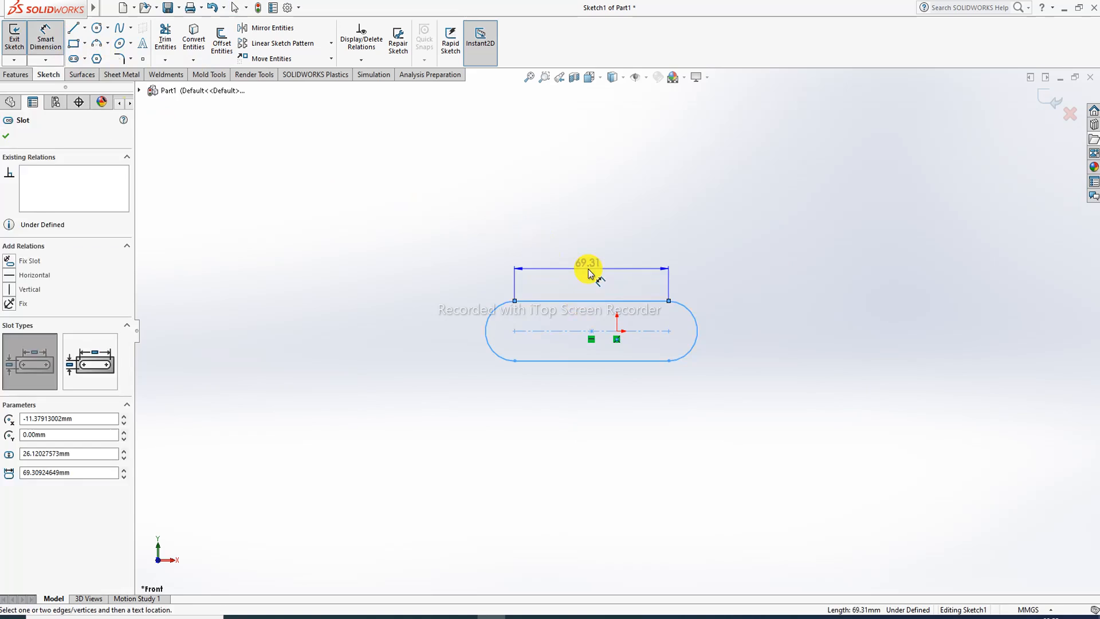
click(588, 273)
text(1)
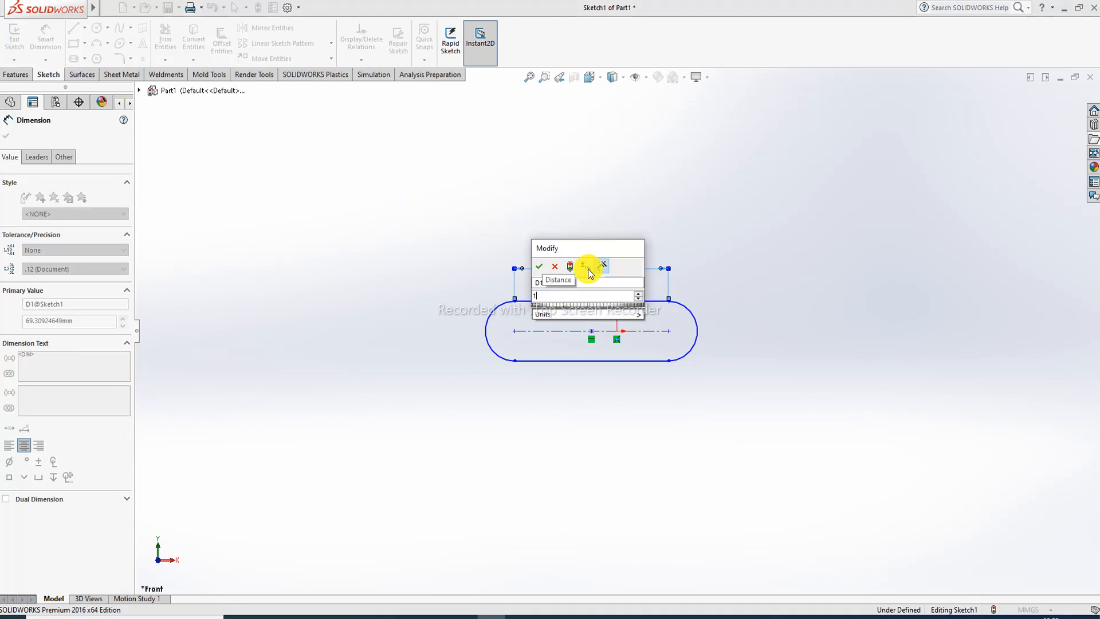
text(00)
key(Return)
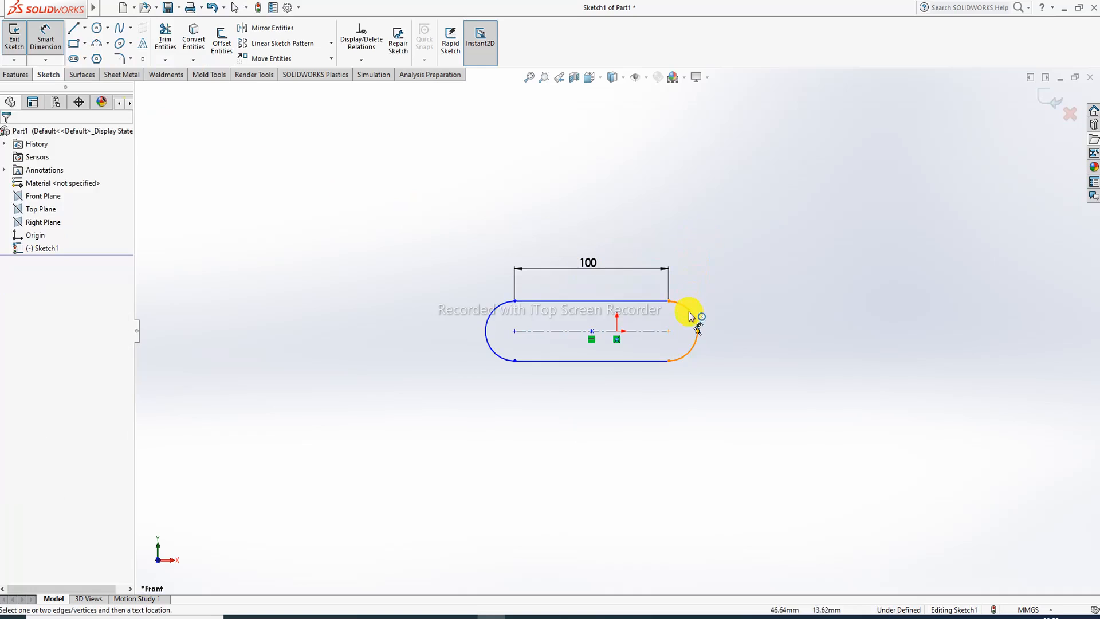
- Dimension the rounded end of the 100 mm slot with a radius of 20 mm
click(694, 312)
click(712, 286)
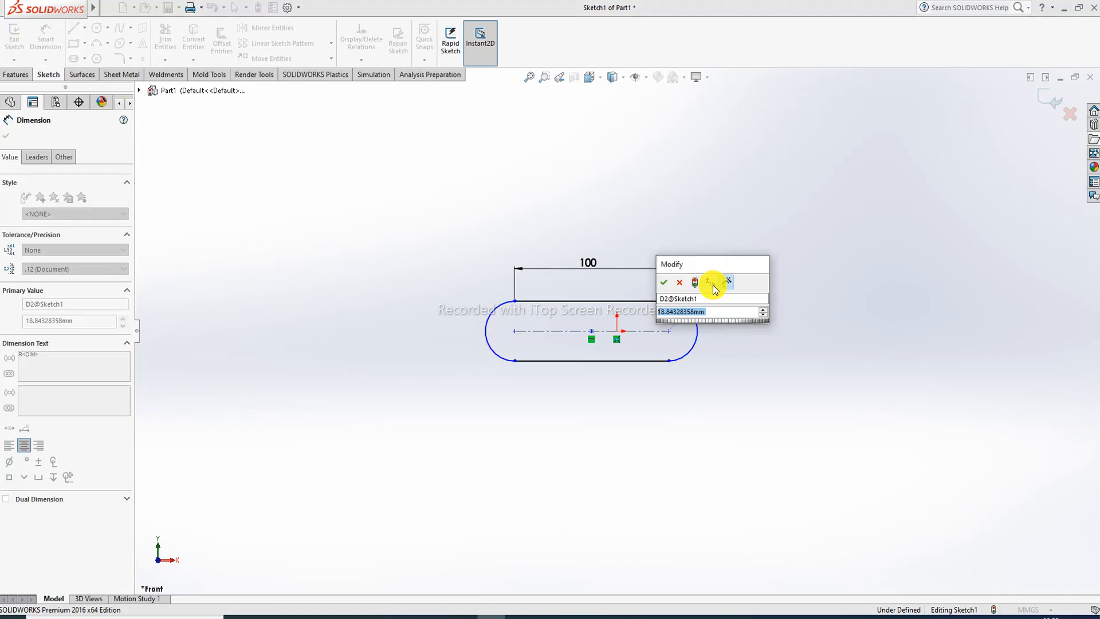
text(20)
key(Return)
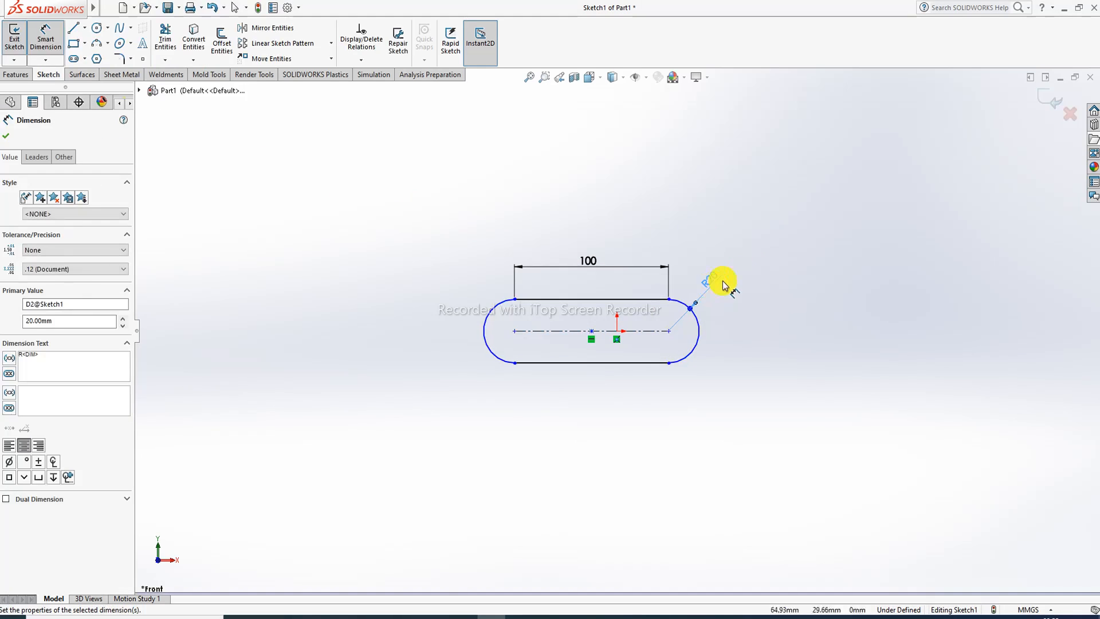
right_click(612, 209)
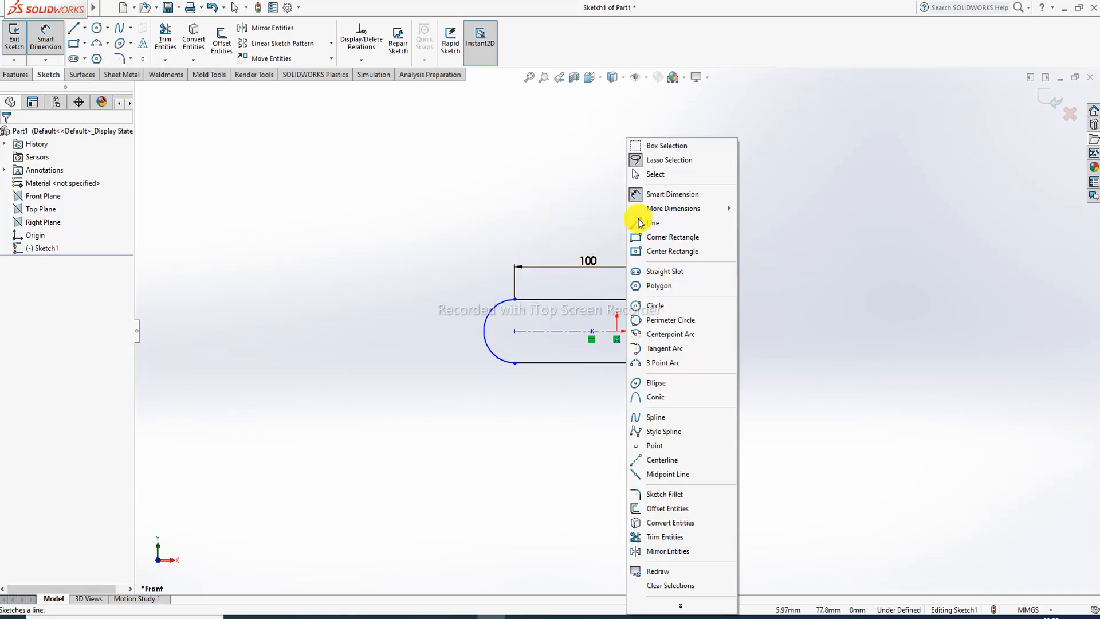
click(662, 174)
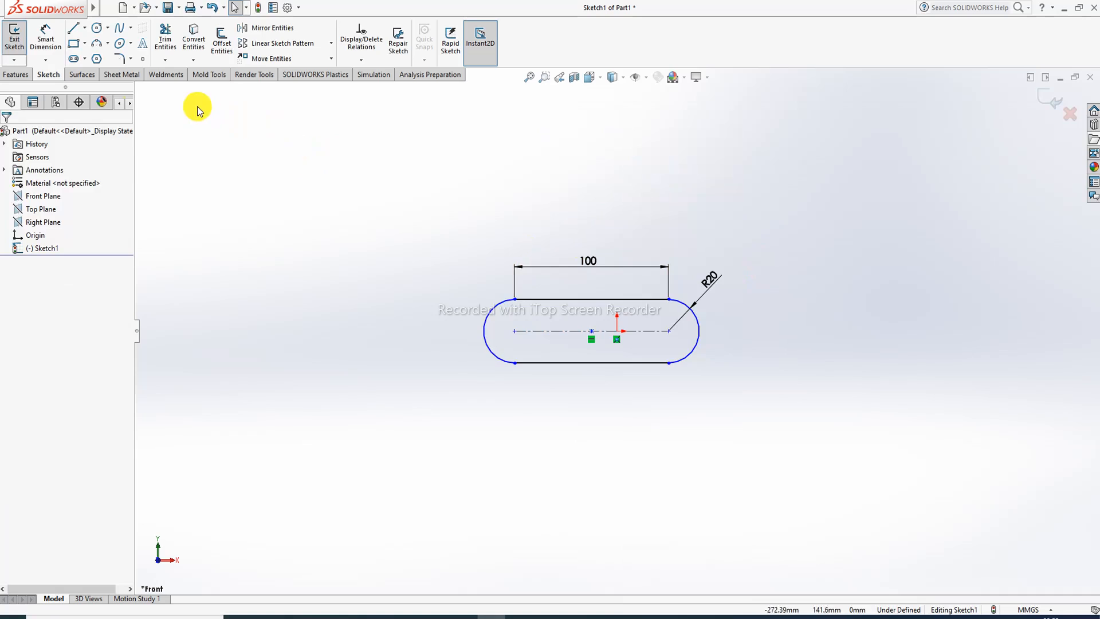
- Sketch a horizontal centerpoint straight slot above and right of the dimensioned slot, about 101 mm between arc centres and 28 mm wide
click(86, 59)
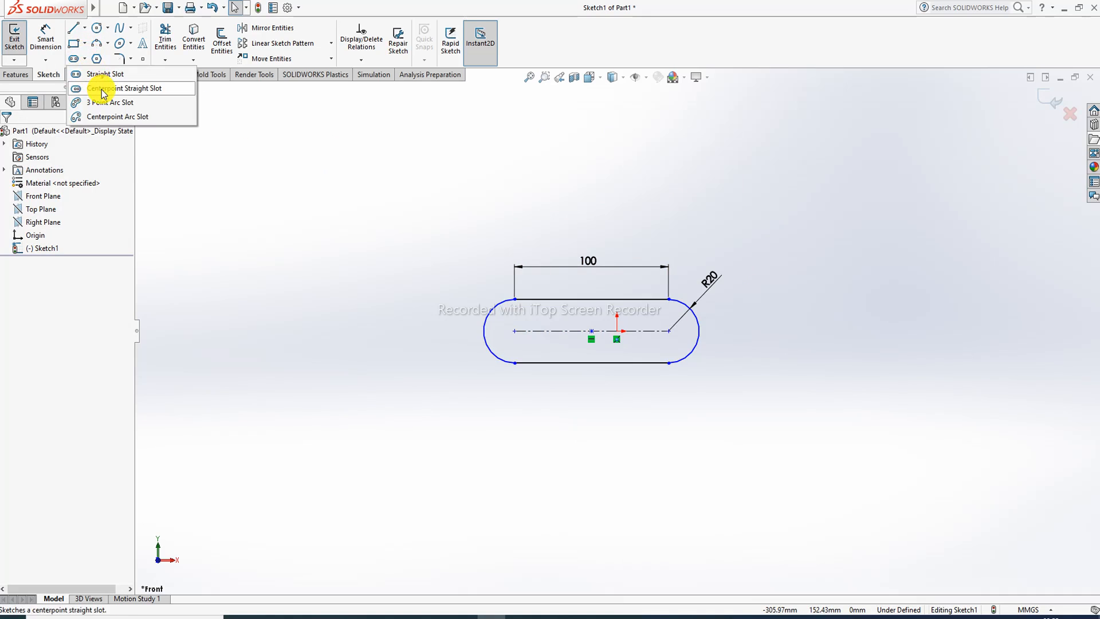
click(102, 89)
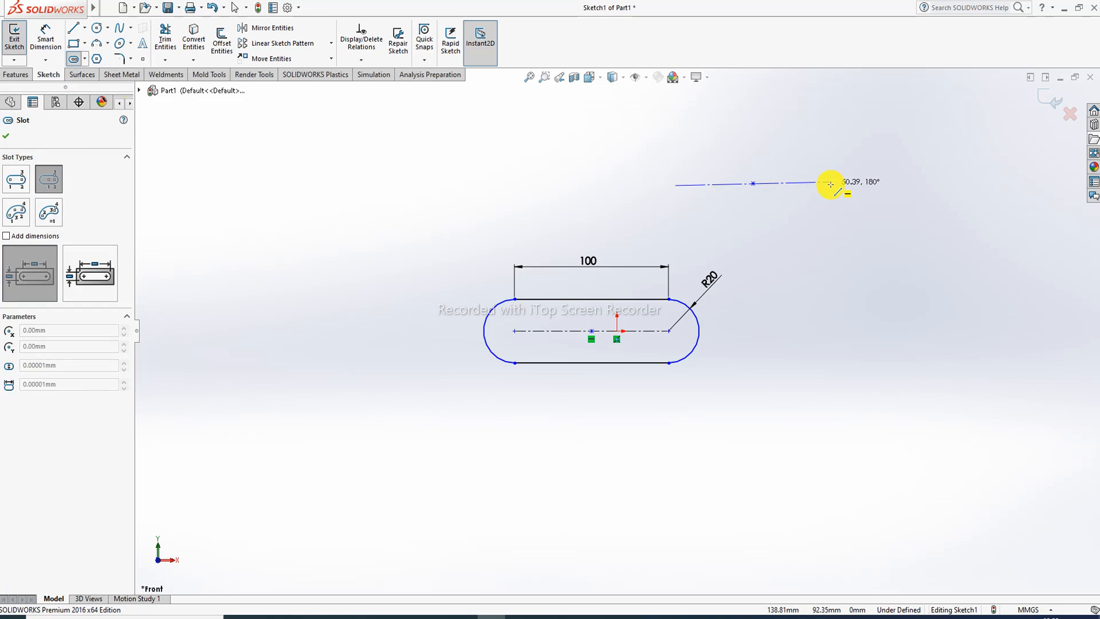
click(830, 183)
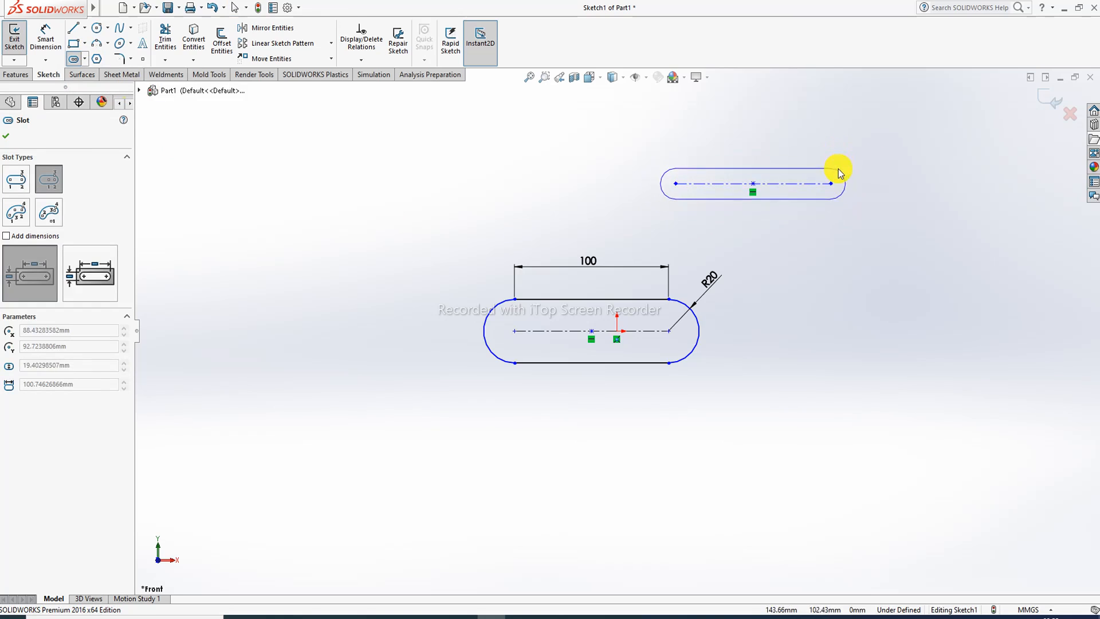
click(837, 165)
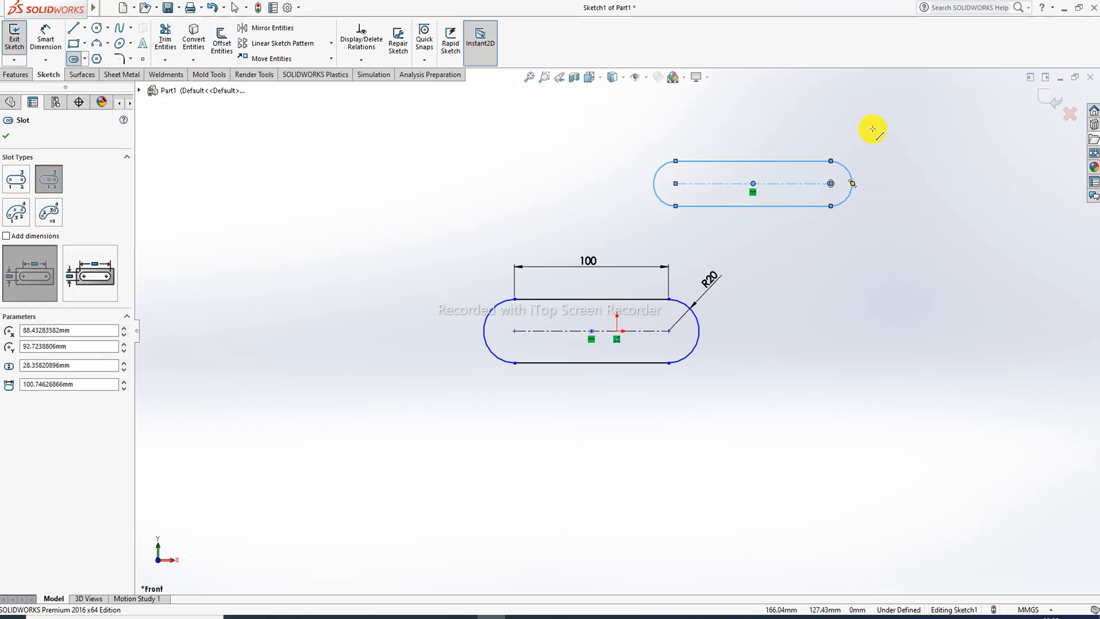
right_click(872, 129)
click(899, 140)
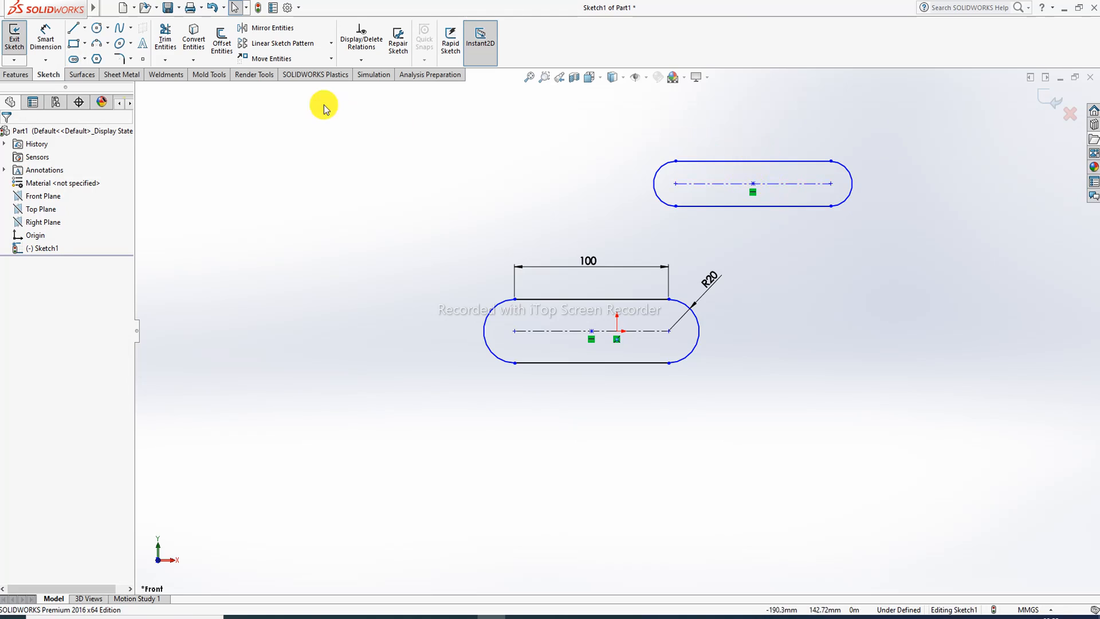
- Sketch a 3 point arc slot above and left of the dimensioned slot, spanning 180° with about 36 mm radius and 18 mm width
click(86, 59)
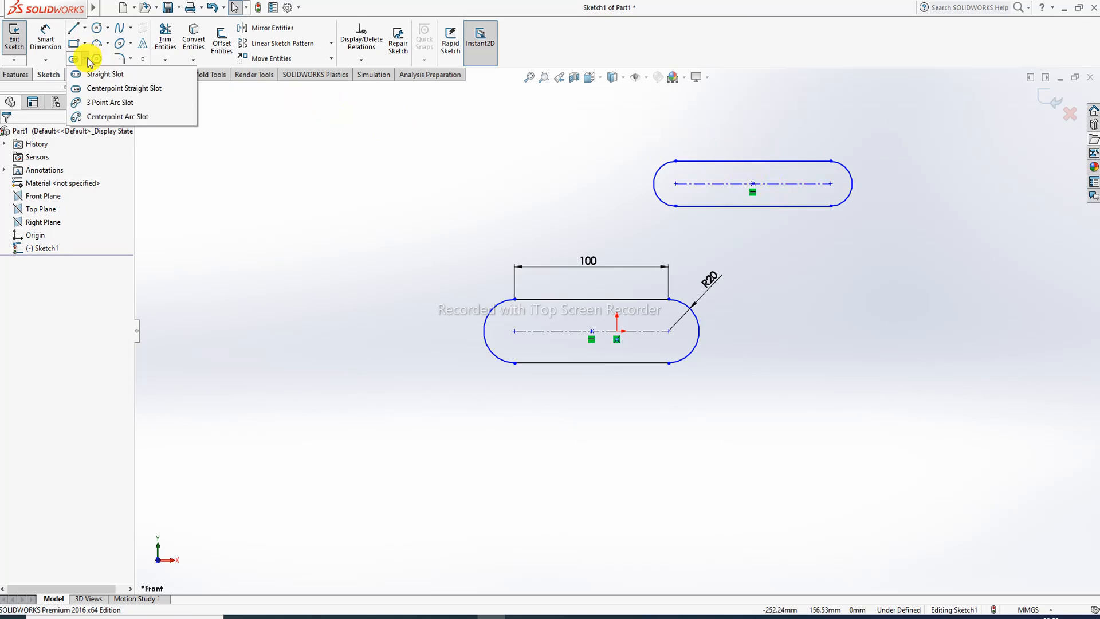
click(122, 103)
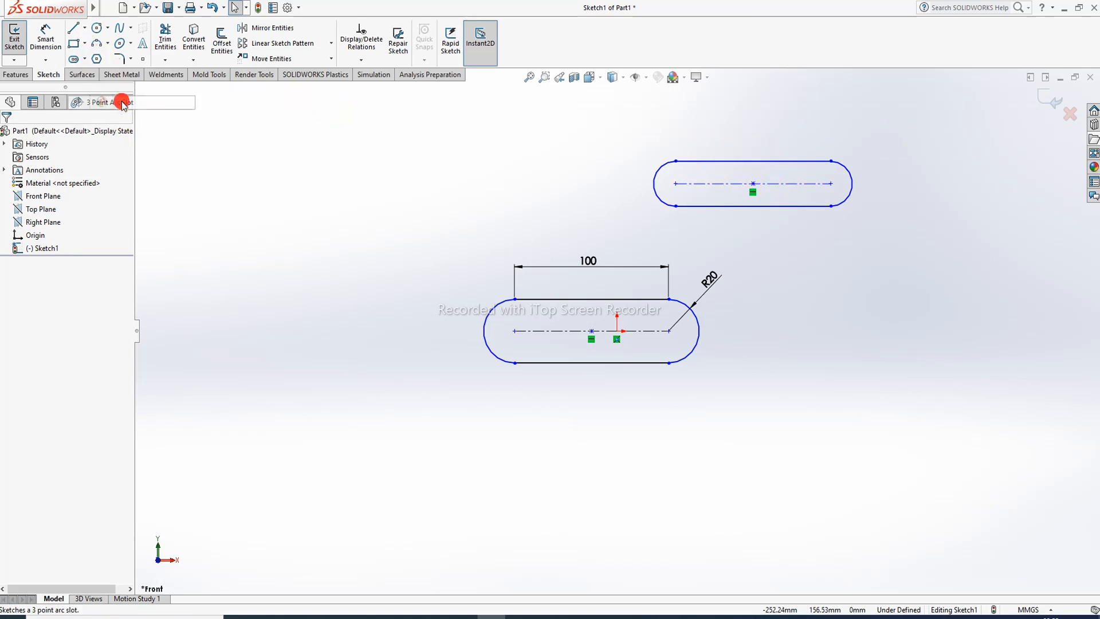
click(286, 244)
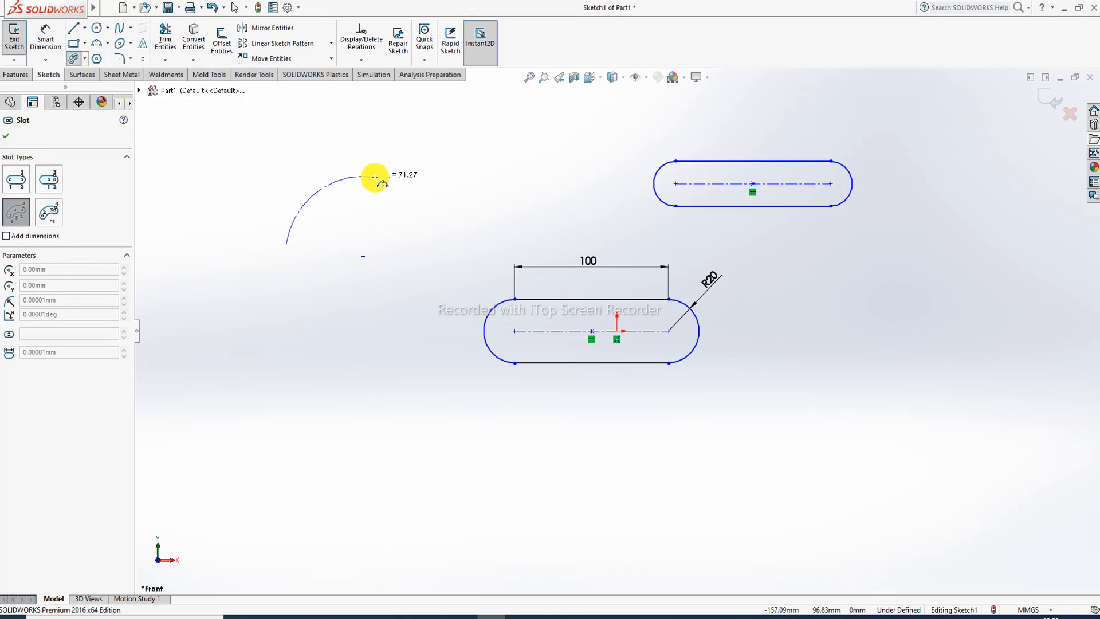
click(374, 177)
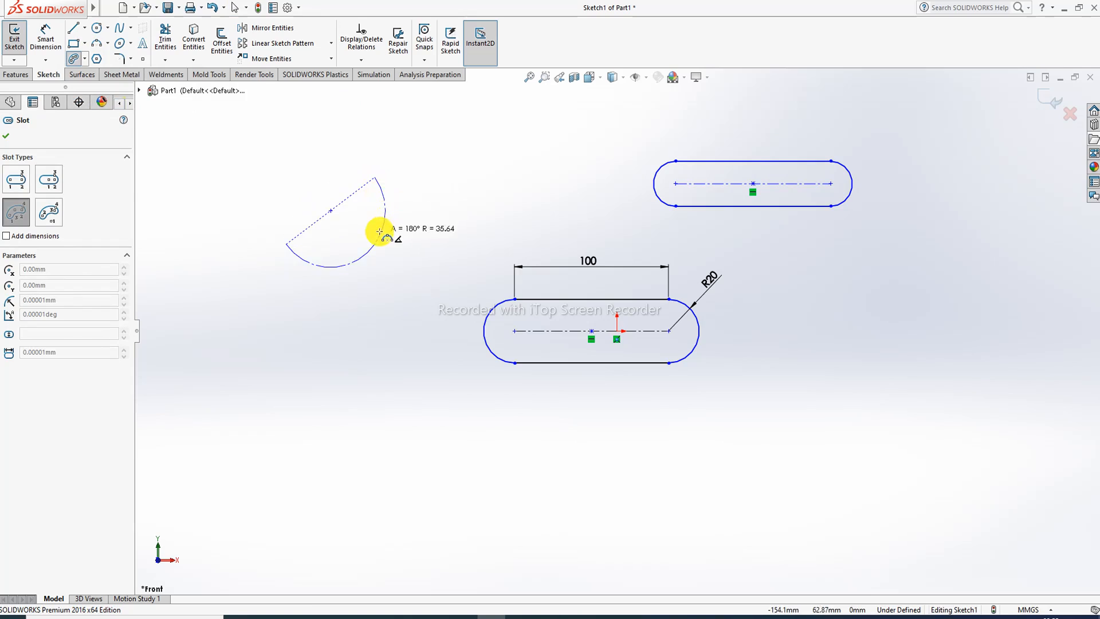
click(381, 226)
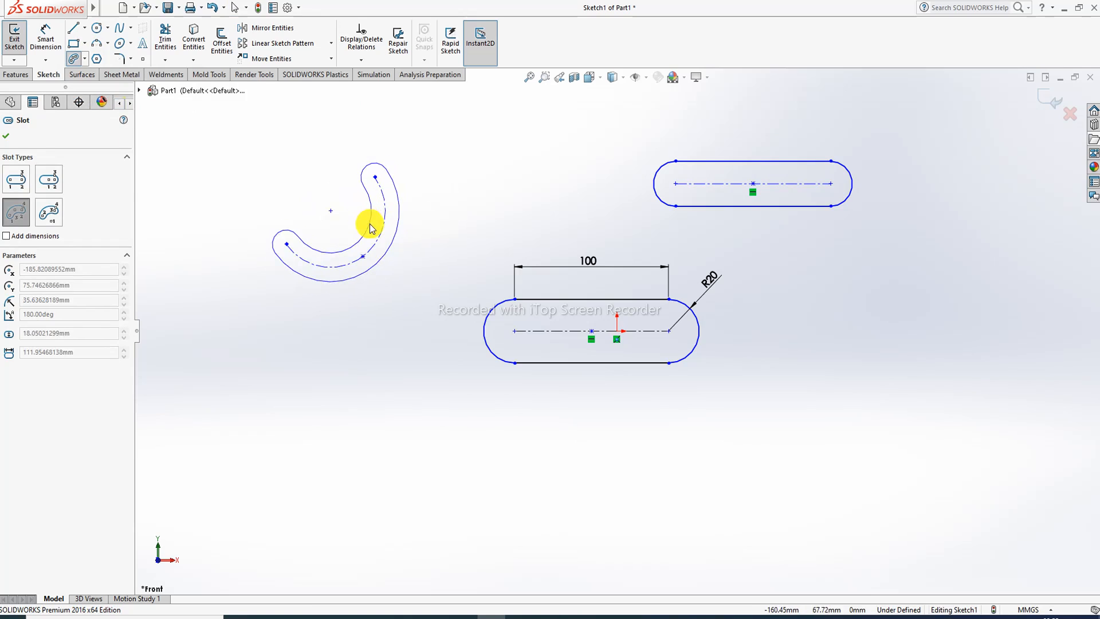
click(397, 213)
right_click(434, 167)
click(475, 176)
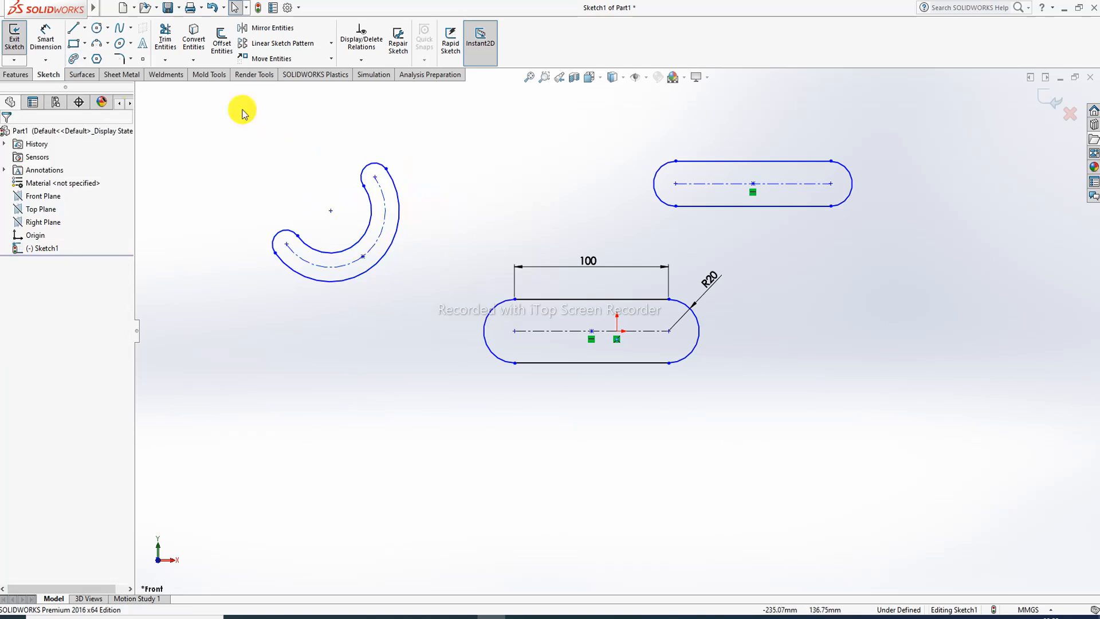
- Sketch a centerpoint arc slot below and left of the dimensioned slot, about 25 mm radius, 110° span and 14 mm width
click(84, 59)
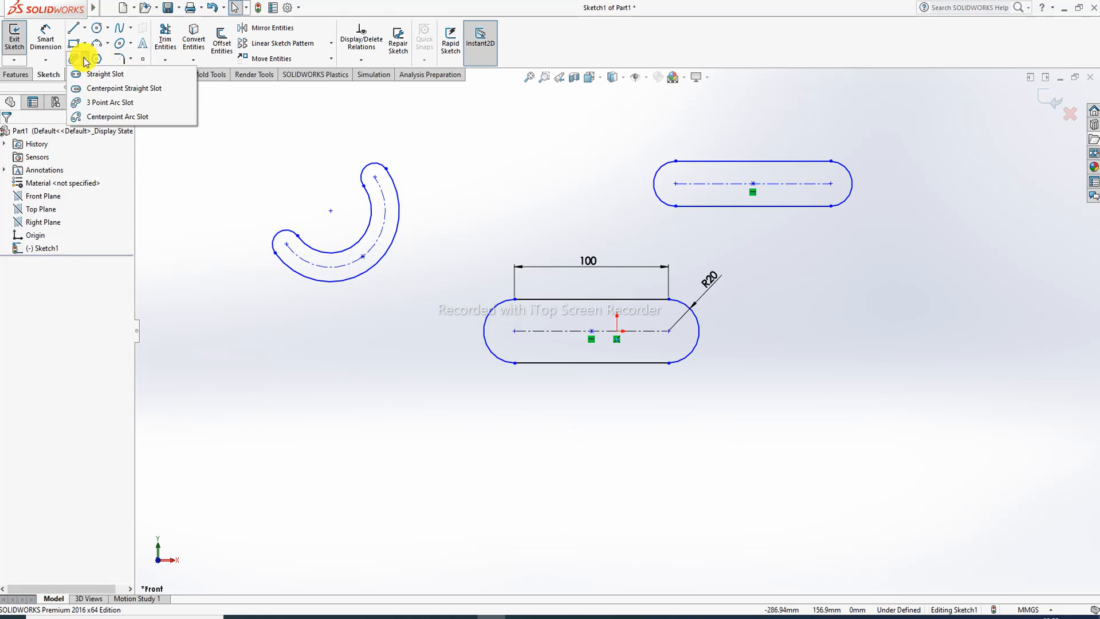
click(131, 118)
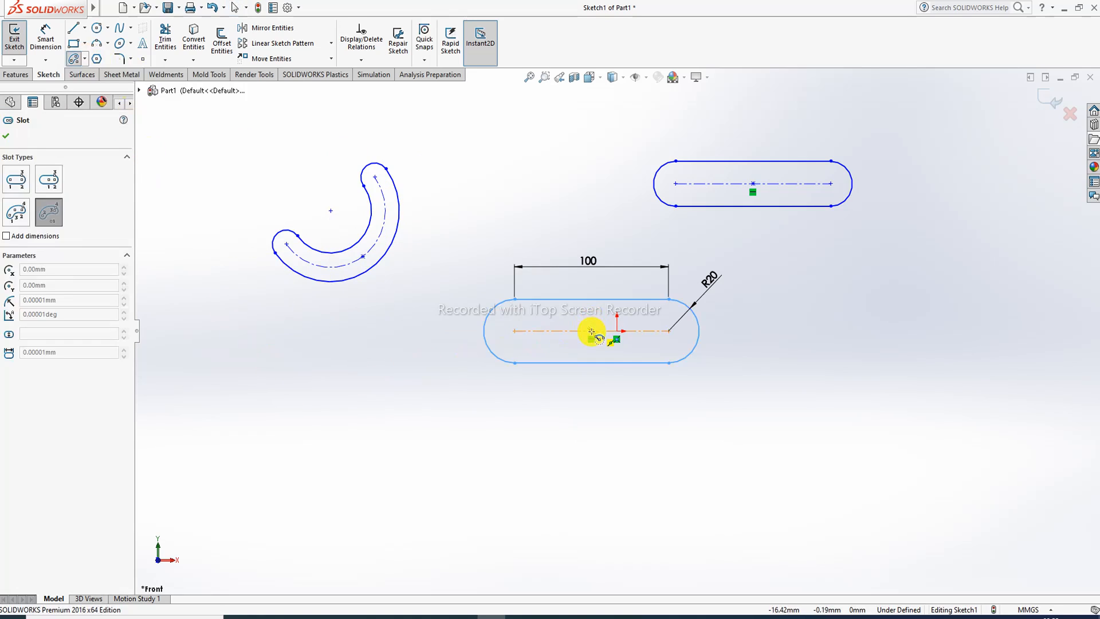
click(302, 449)
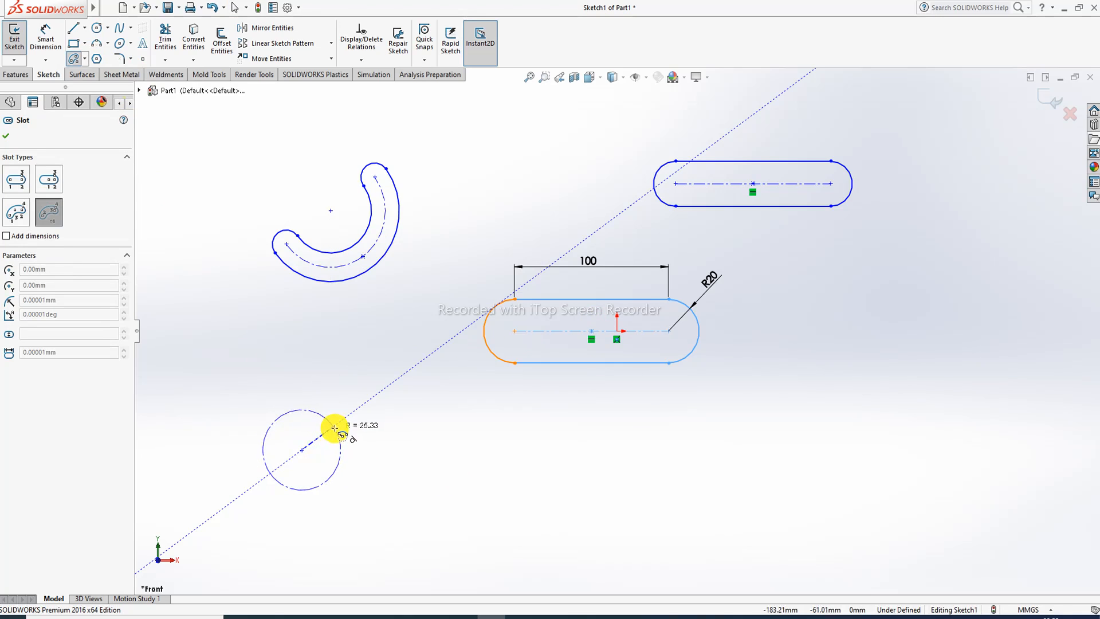
click(333, 428)
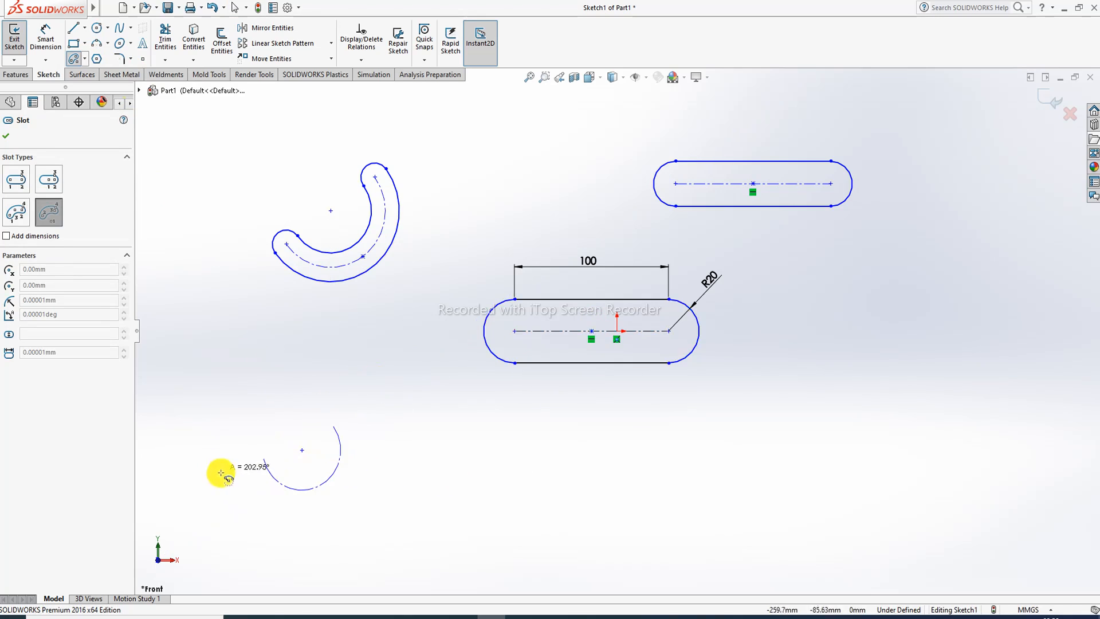
click(312, 491)
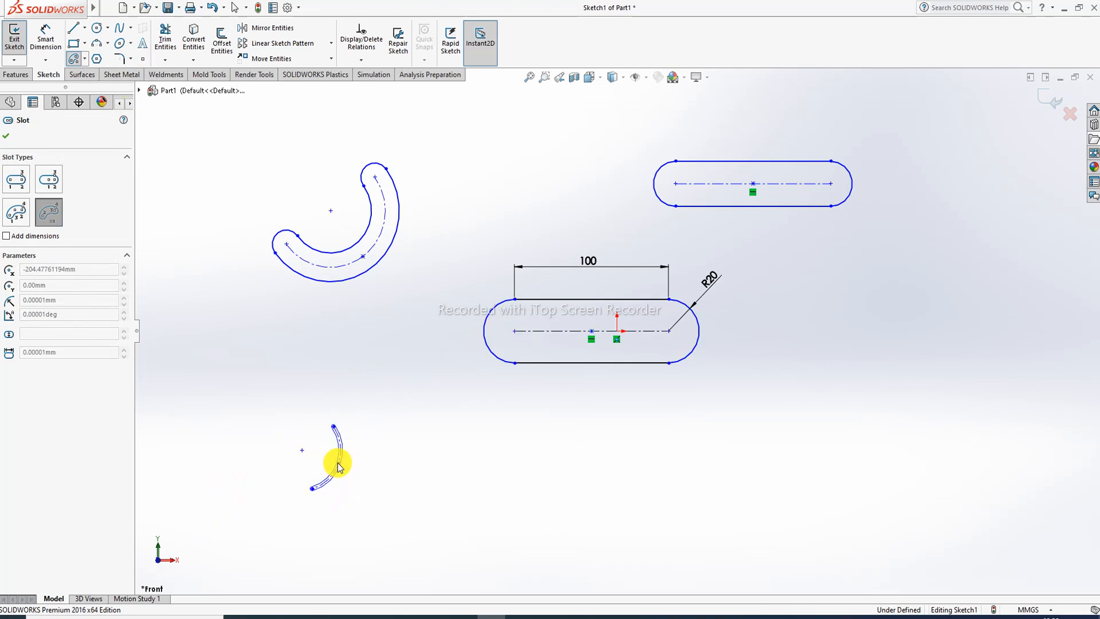
click(329, 456)
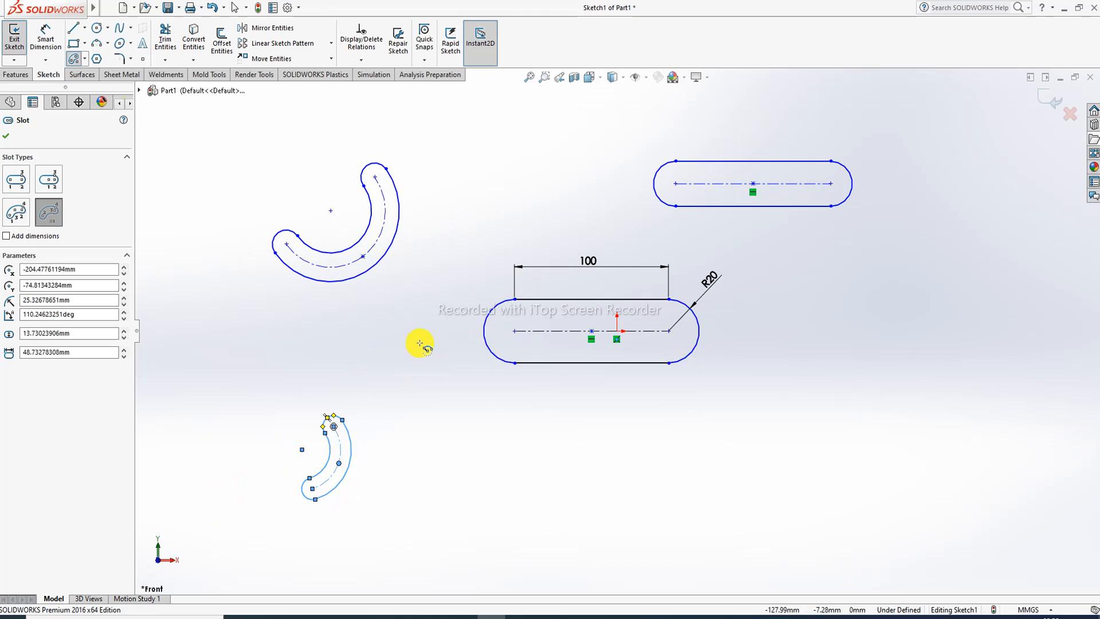
right_click(420, 343)
click(469, 357)
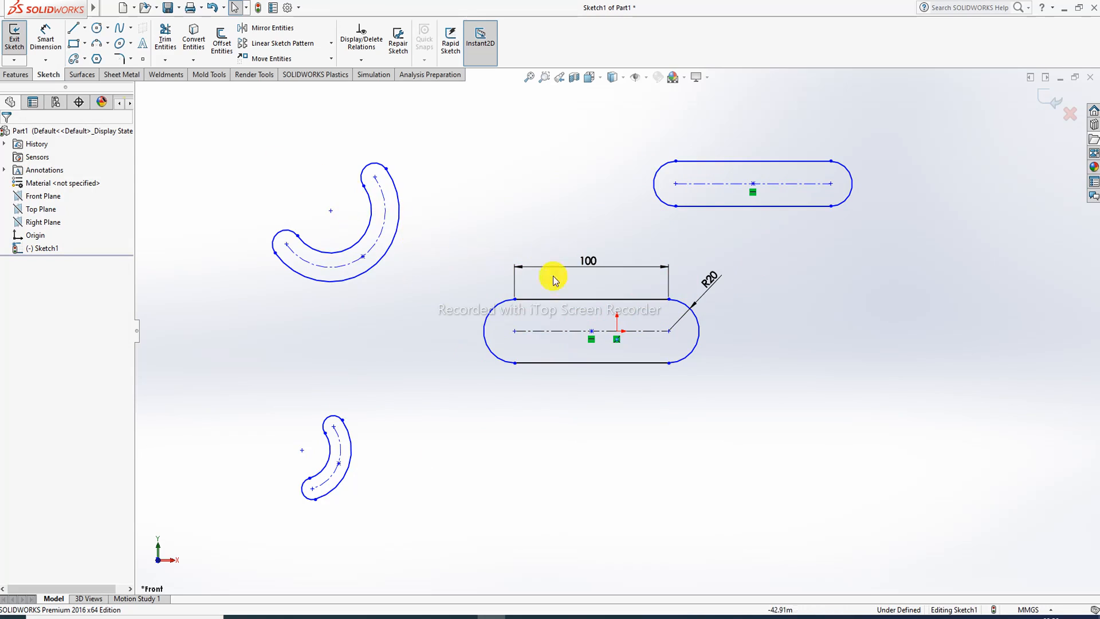
- Sketch an inclined straight slot right of the dimensioned slot, about 71 mm between arc centres and 19 mm wide
click(85, 60)
click(85, 59)
click(84, 59)
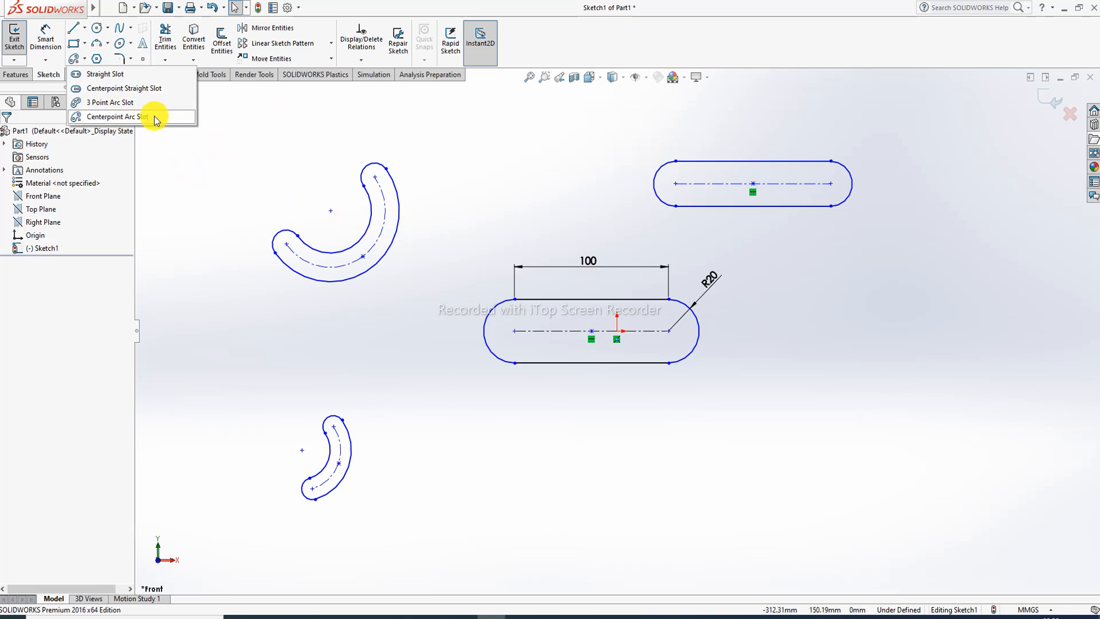
click(139, 75)
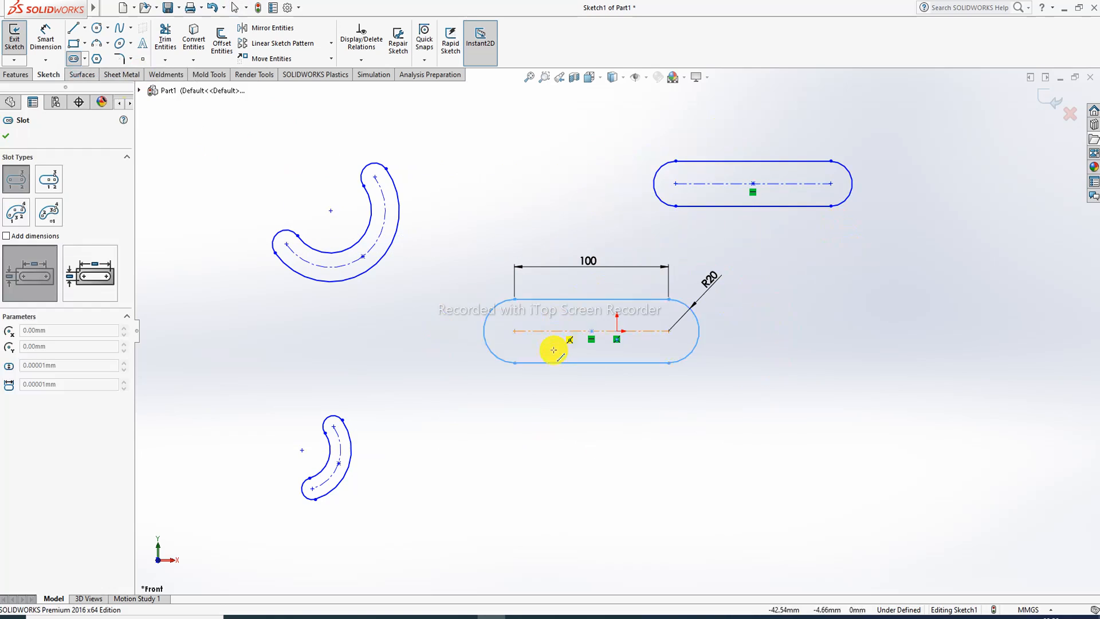
click(823, 370)
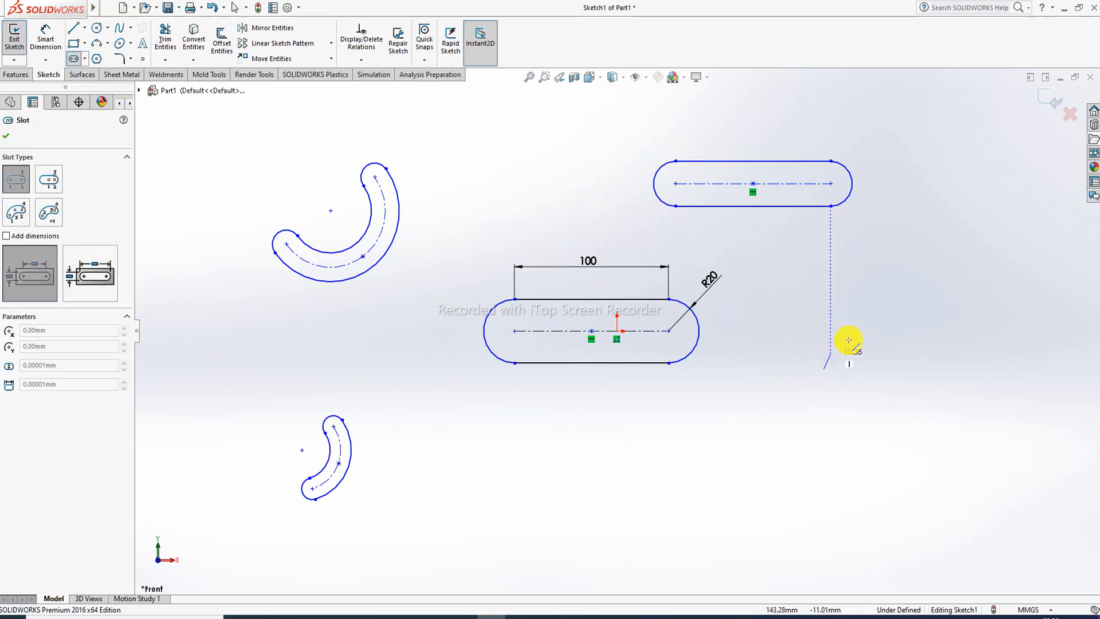
click(905, 293)
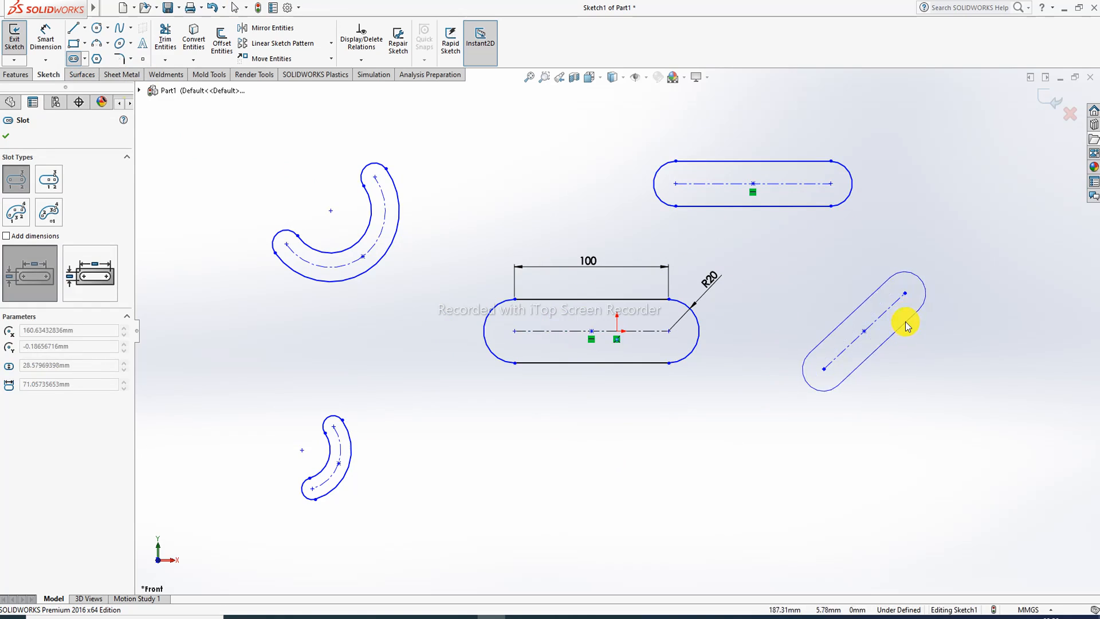
click(898, 314)
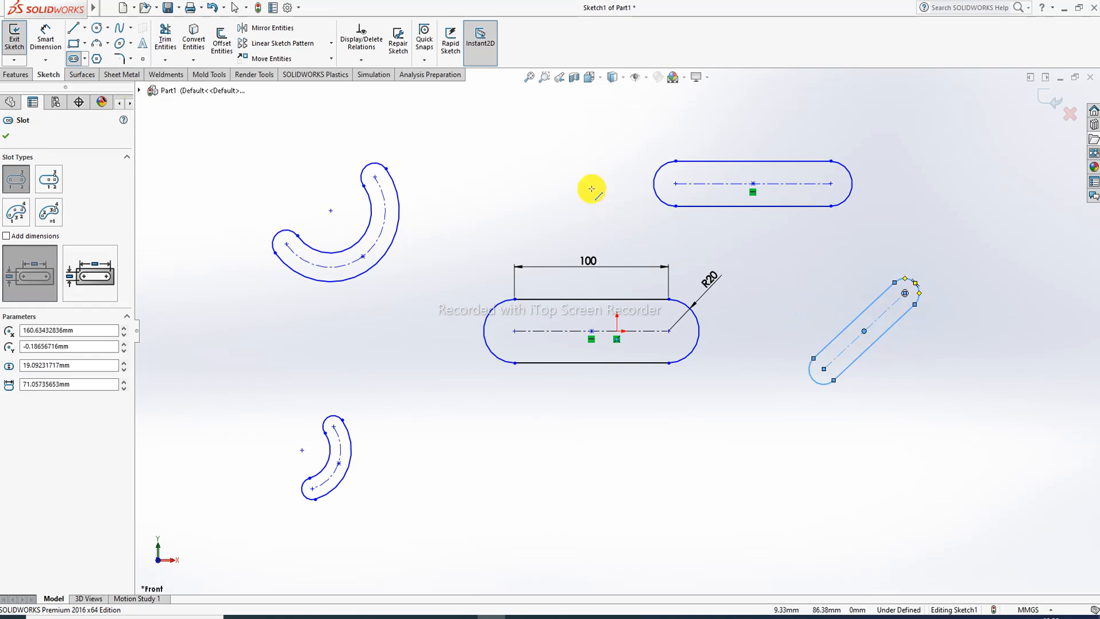
- Sketch a slightly inclined centerpoint straight slot below the dimensioned slot, about 91 mm between arc centres
click(85, 59)
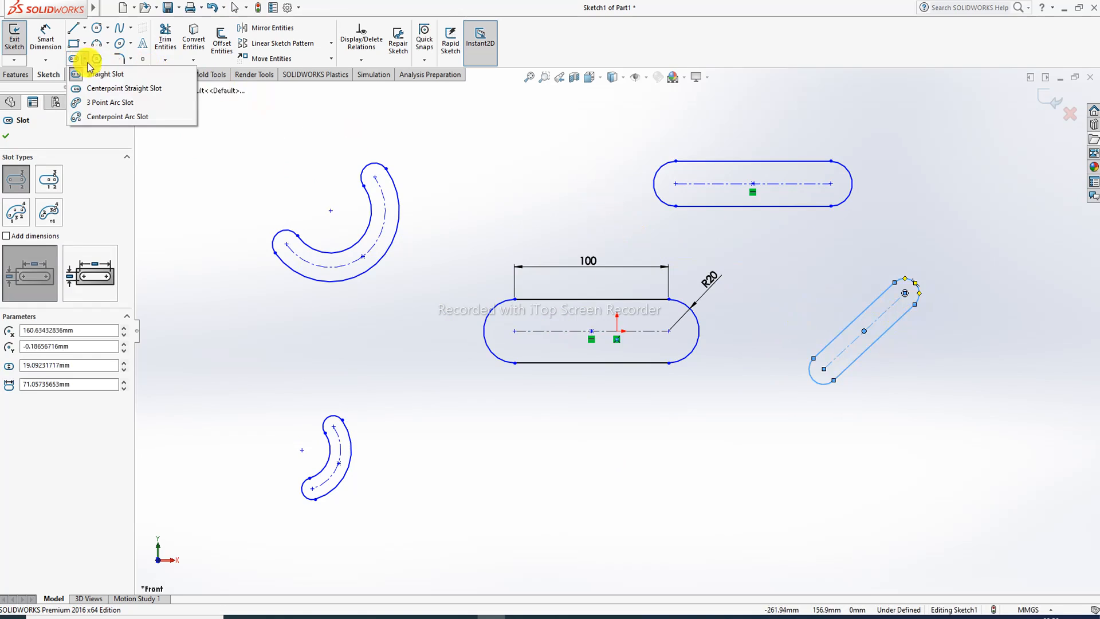
click(100, 89)
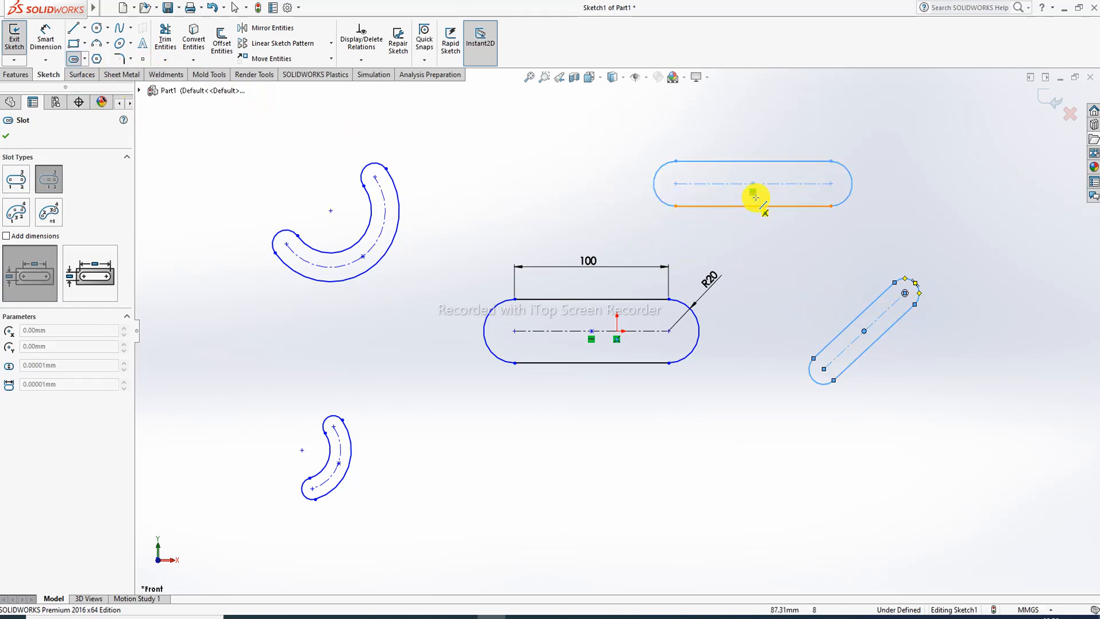
click(538, 463)
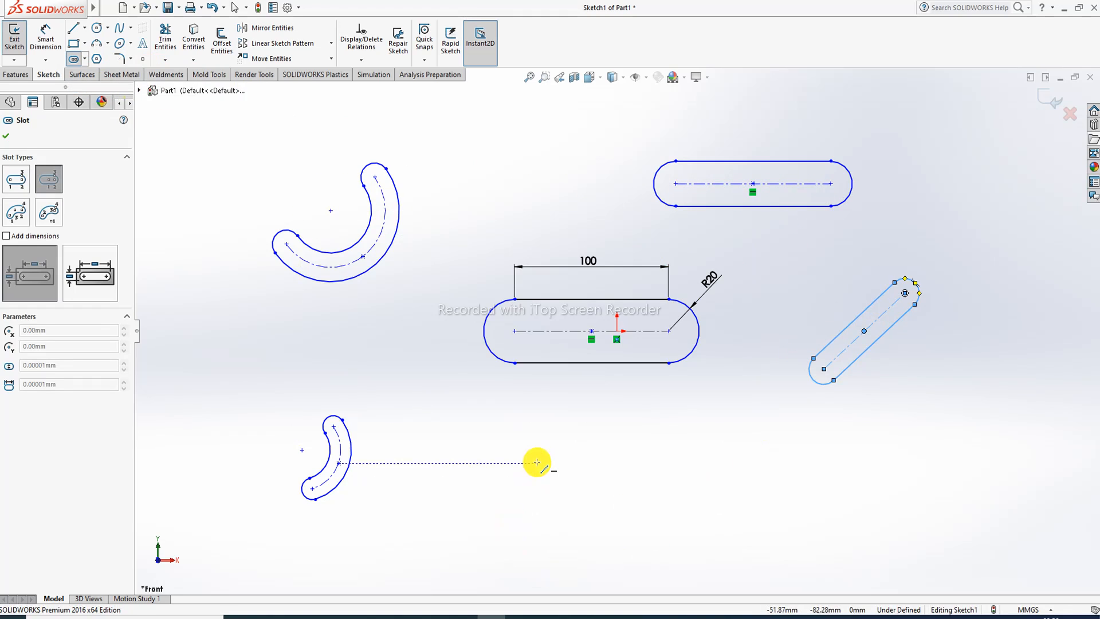
scroll(662, 433, up, 4)
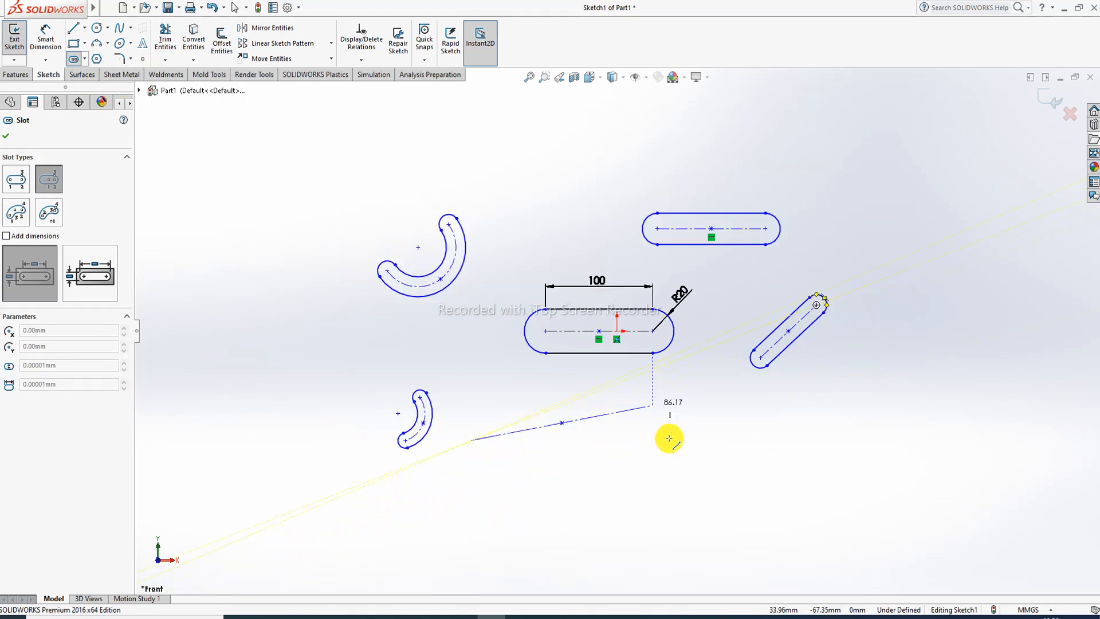
click(610, 397)
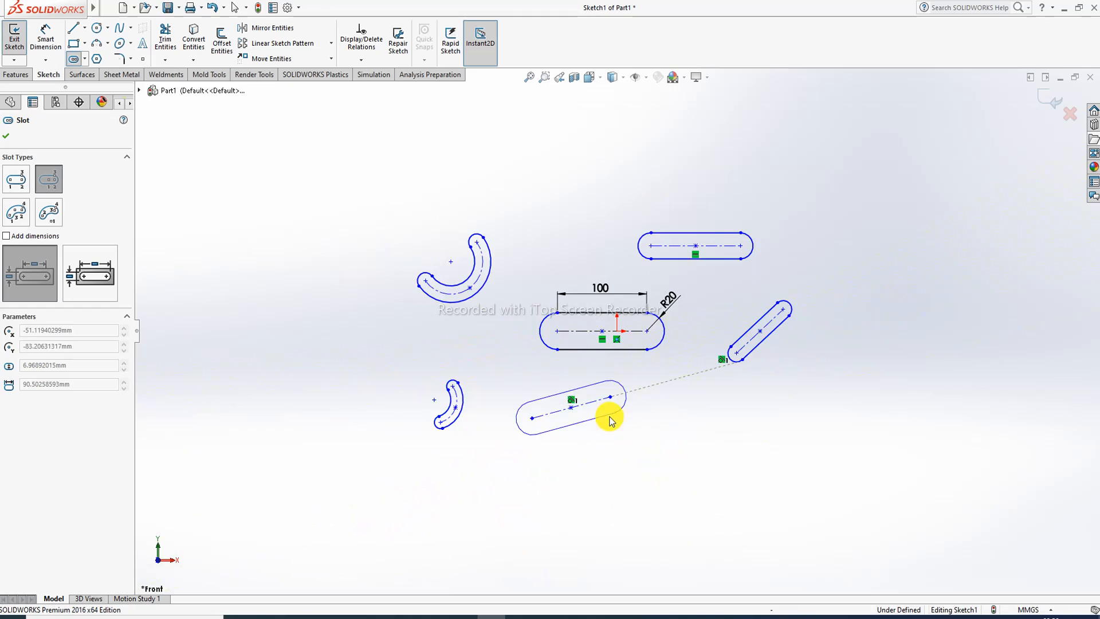
right_click(676, 422)
click(705, 431)
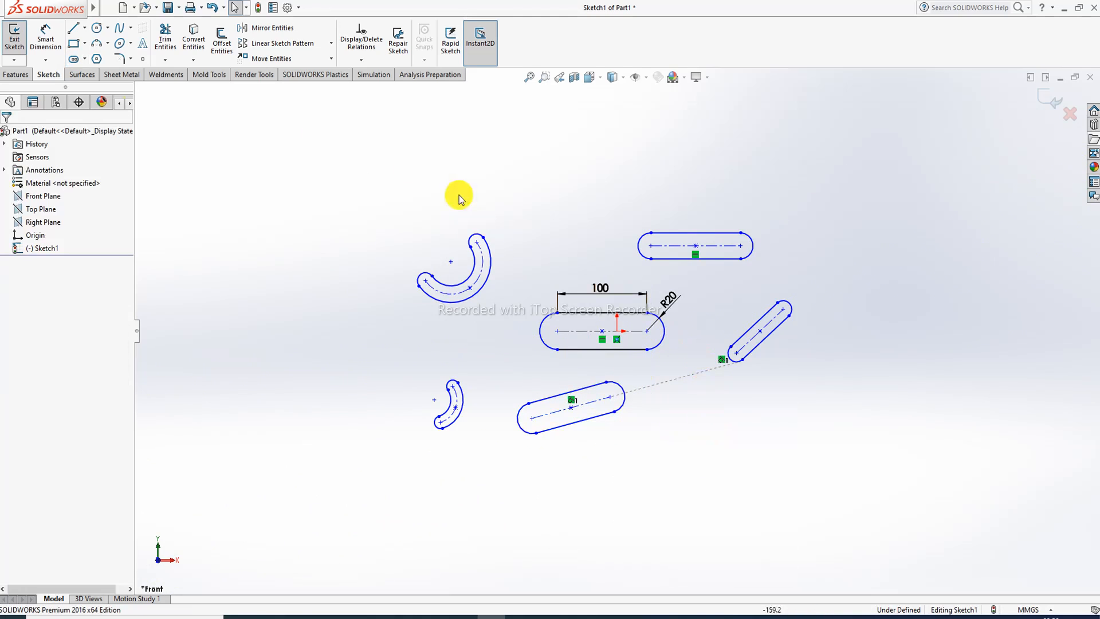
- Sketch a 3 point arc slot opening upward at the far upper right of the sketch, spanning 180° with about 47 mm radius and 14 mm width
click(84, 59)
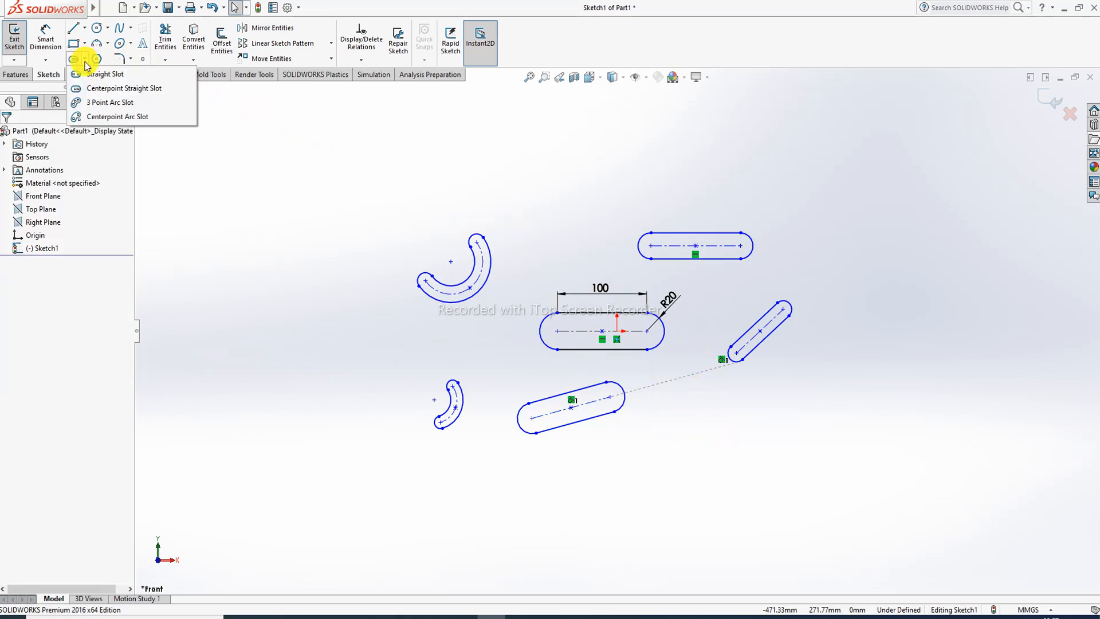
click(109, 105)
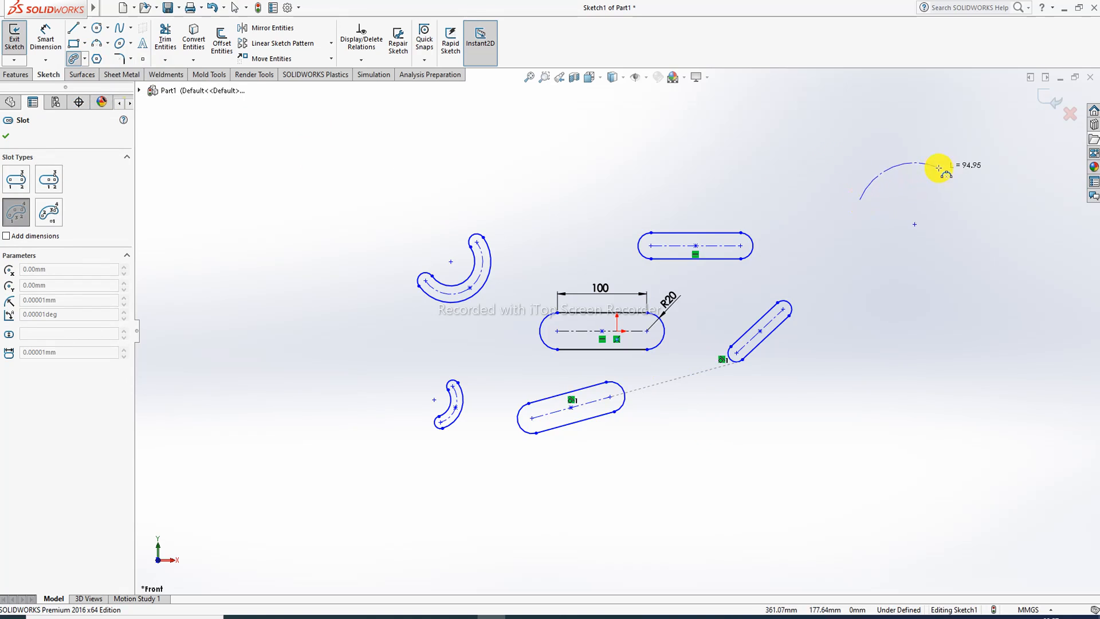
click(939, 168)
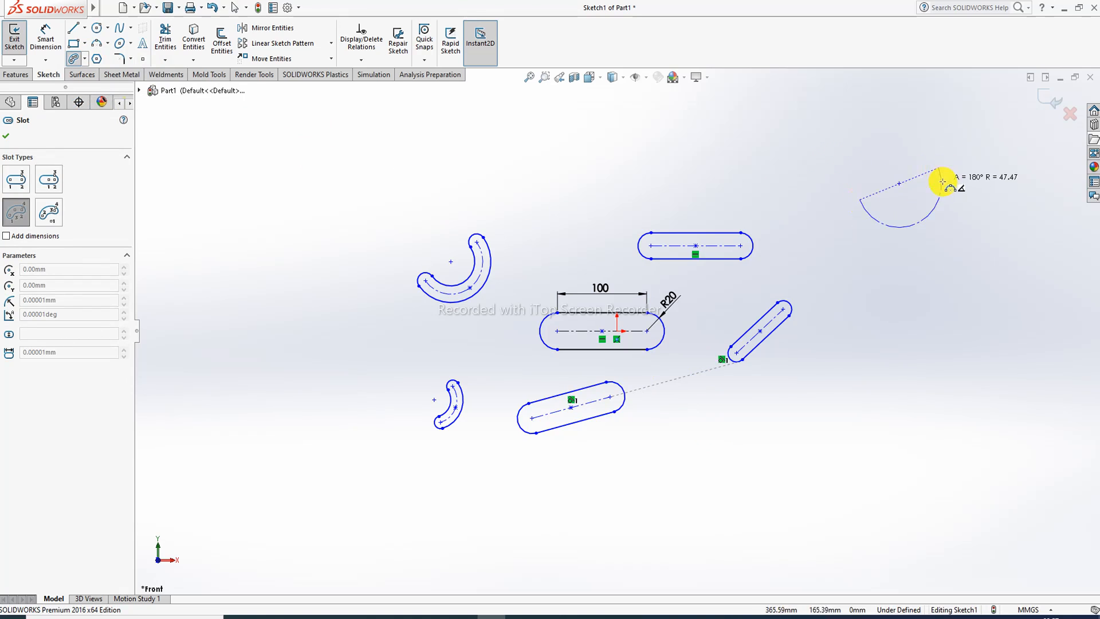
click(926, 220)
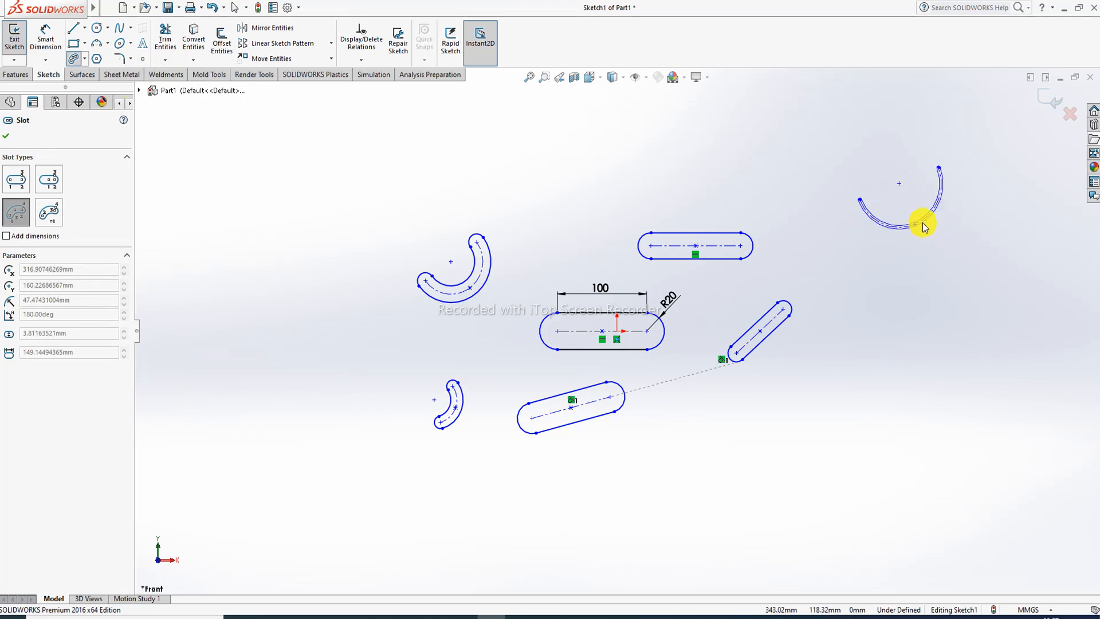
click(922, 228)
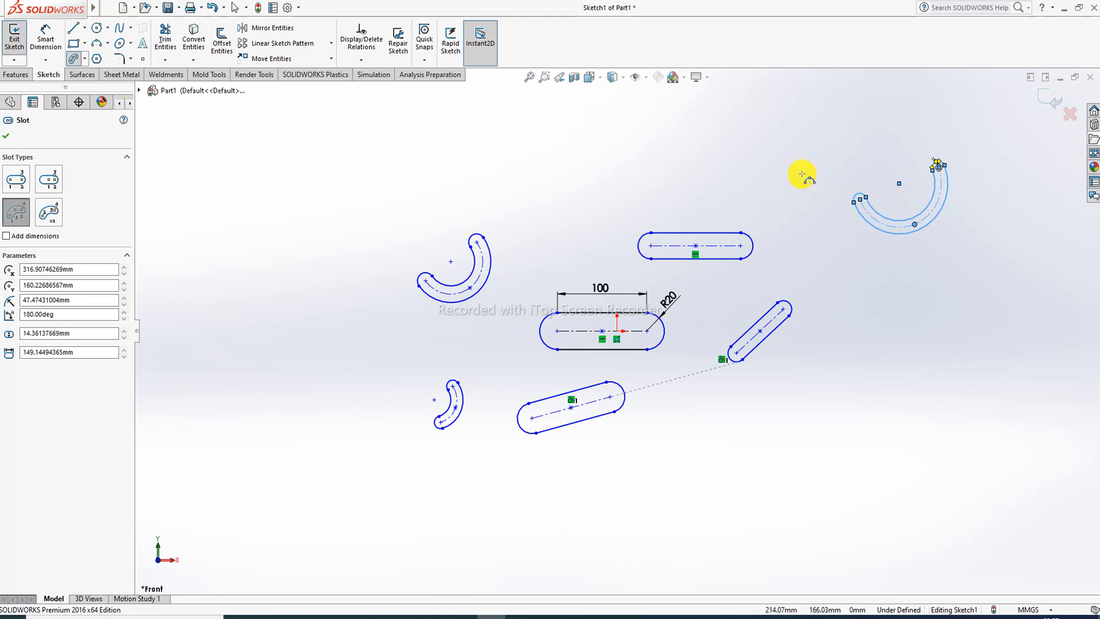
right_click(803, 173)
click(826, 183)
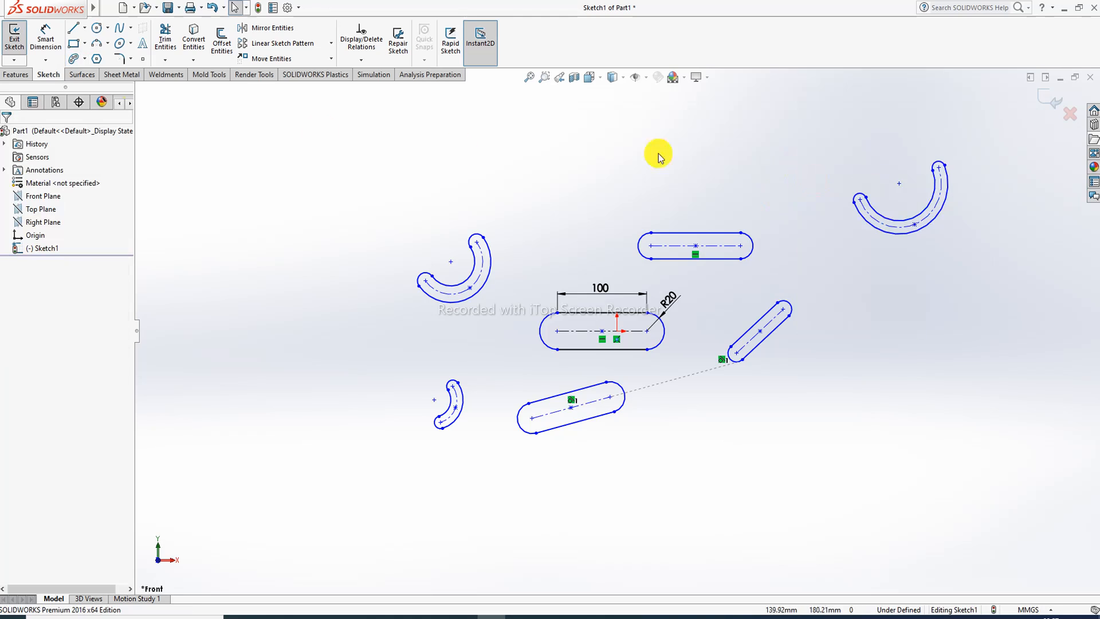
- Sketch a centerpoint arc slot right of the inclined straight slot, about 55 mm radius, 71° span and 28 mm width
click(84, 61)
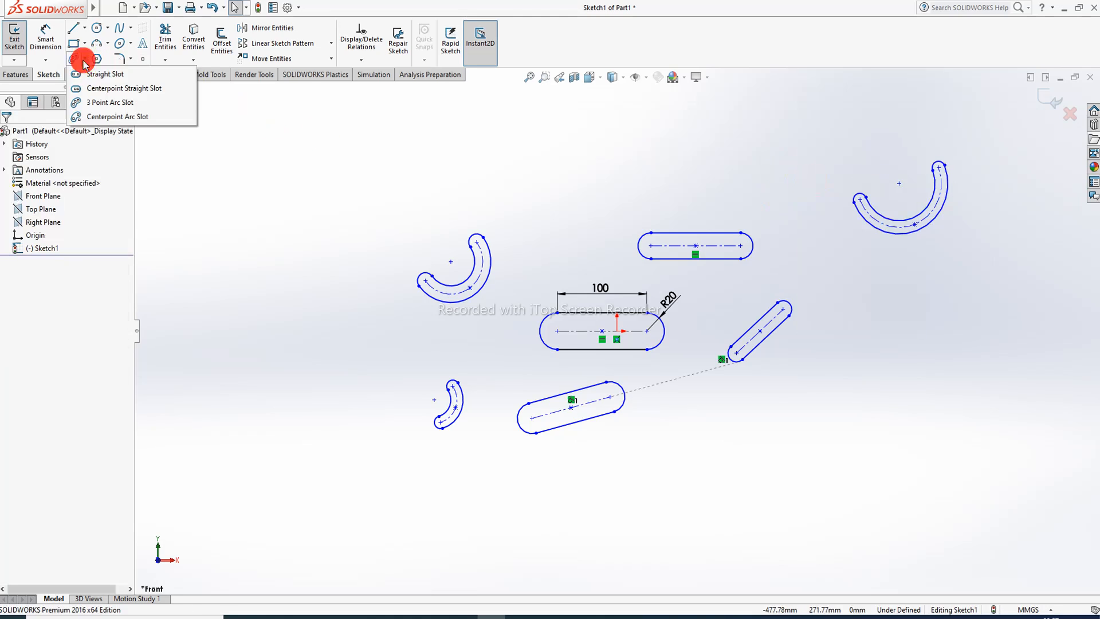
click(119, 117)
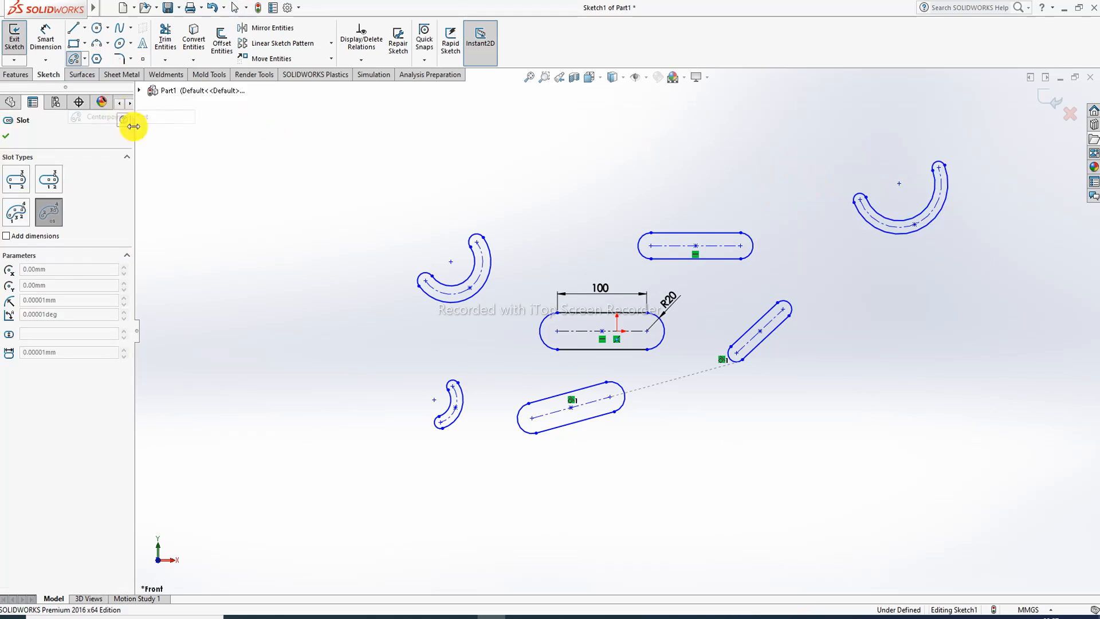
click(909, 380)
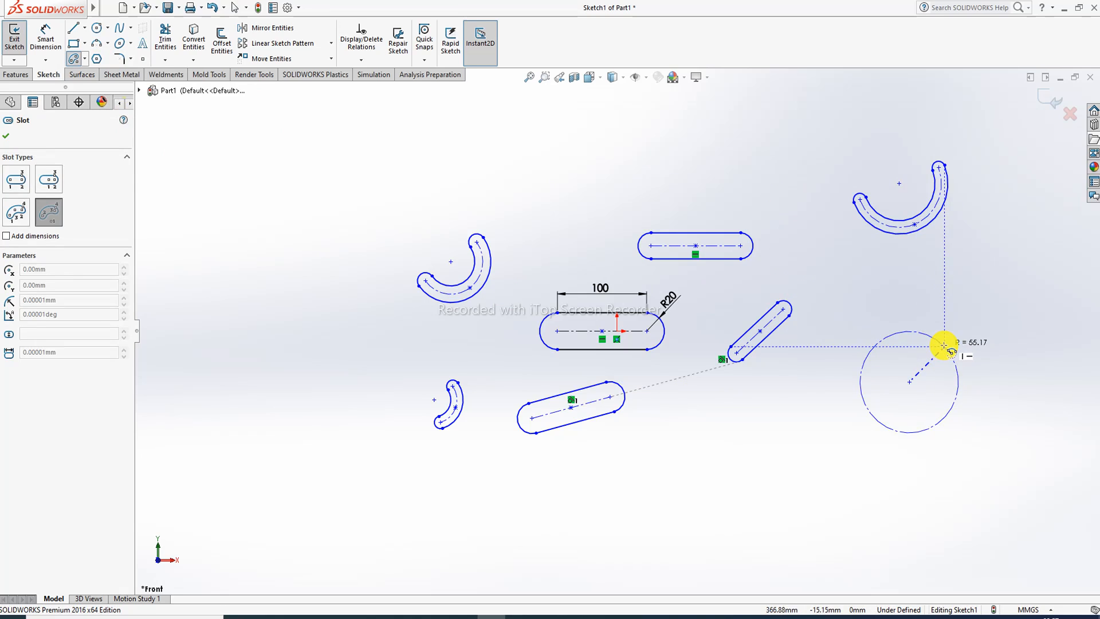
click(944, 344)
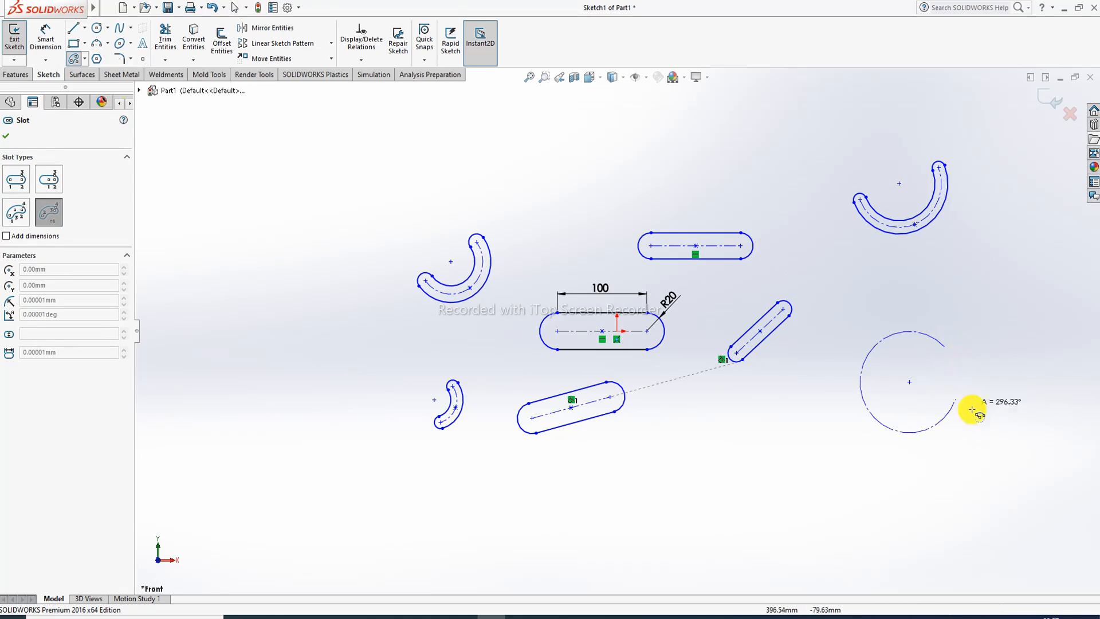
click(893, 346)
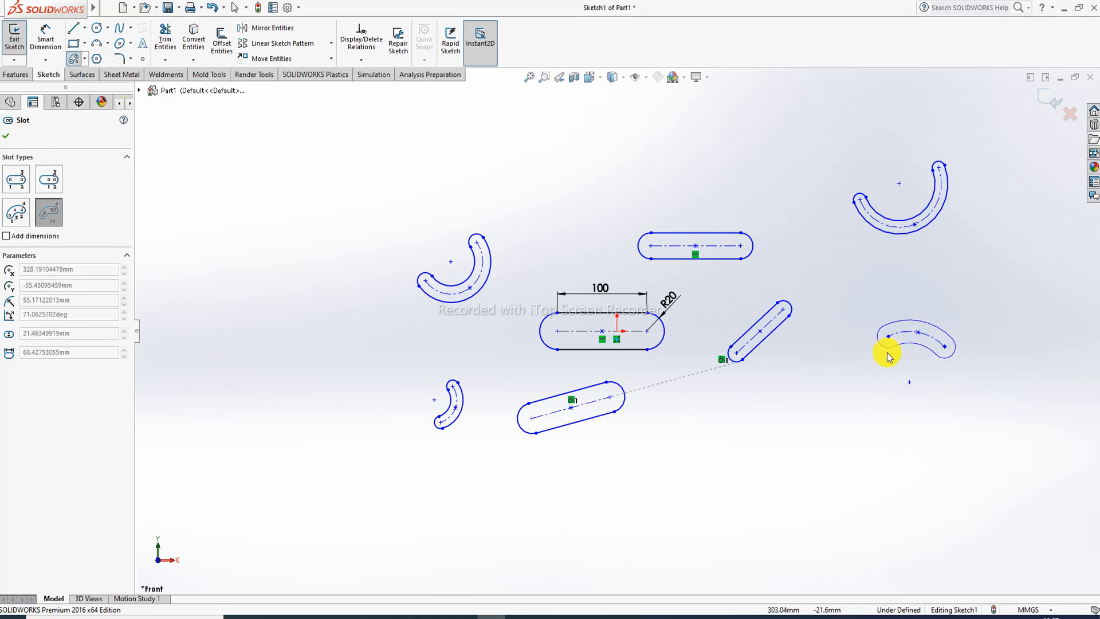
click(891, 349)
right_click(920, 280)
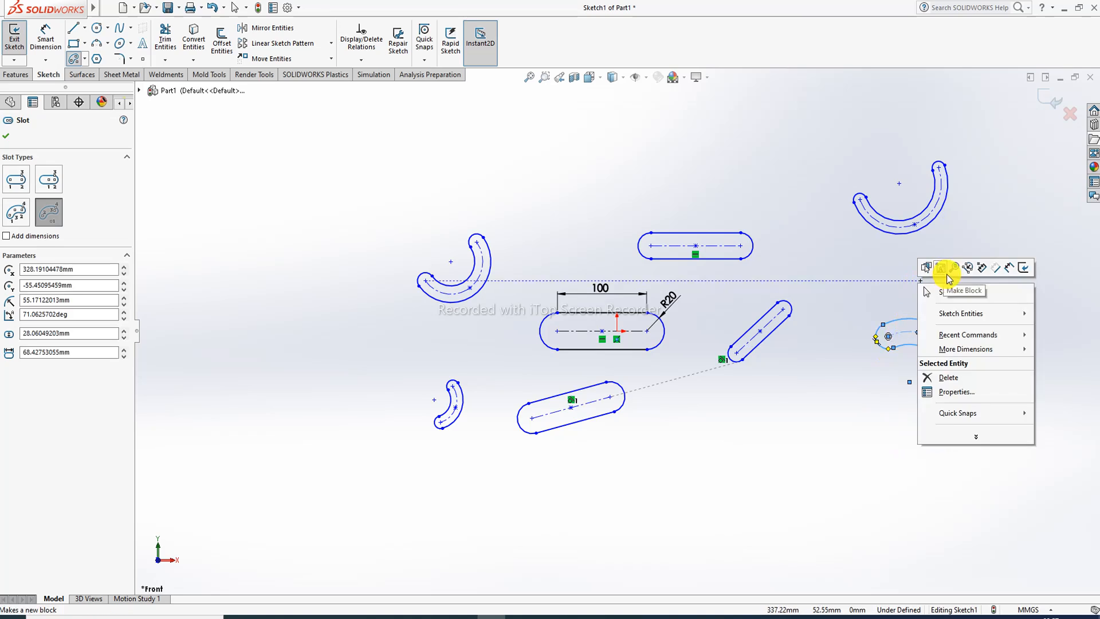
click(952, 293)
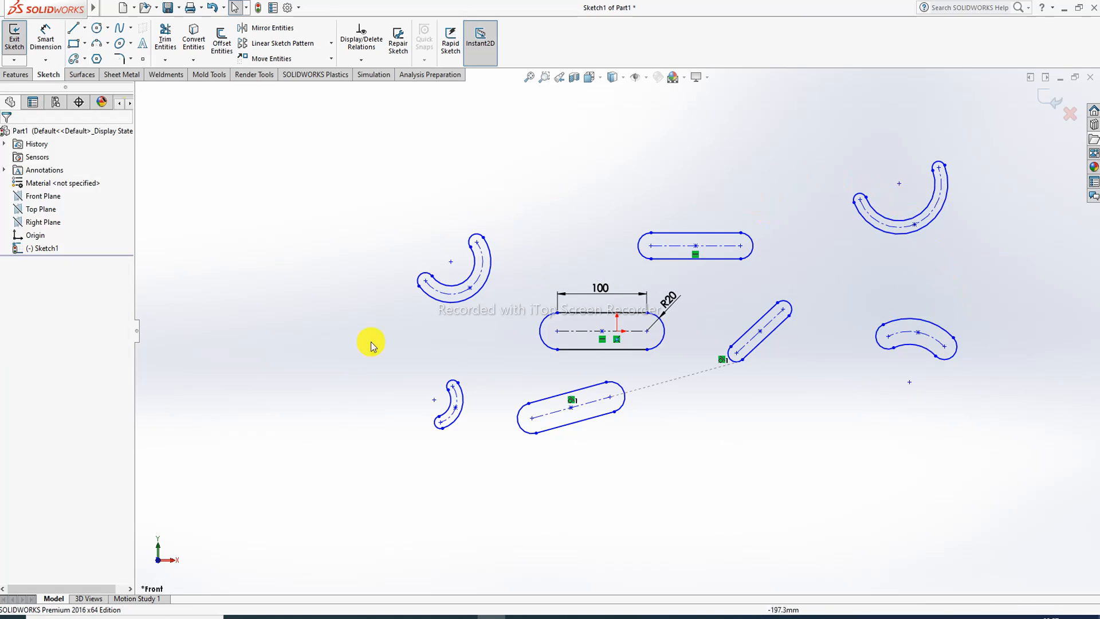
- Switch to the SOLIDWORKS Lecture-08 slot PDF in the browser
click(292, 611)
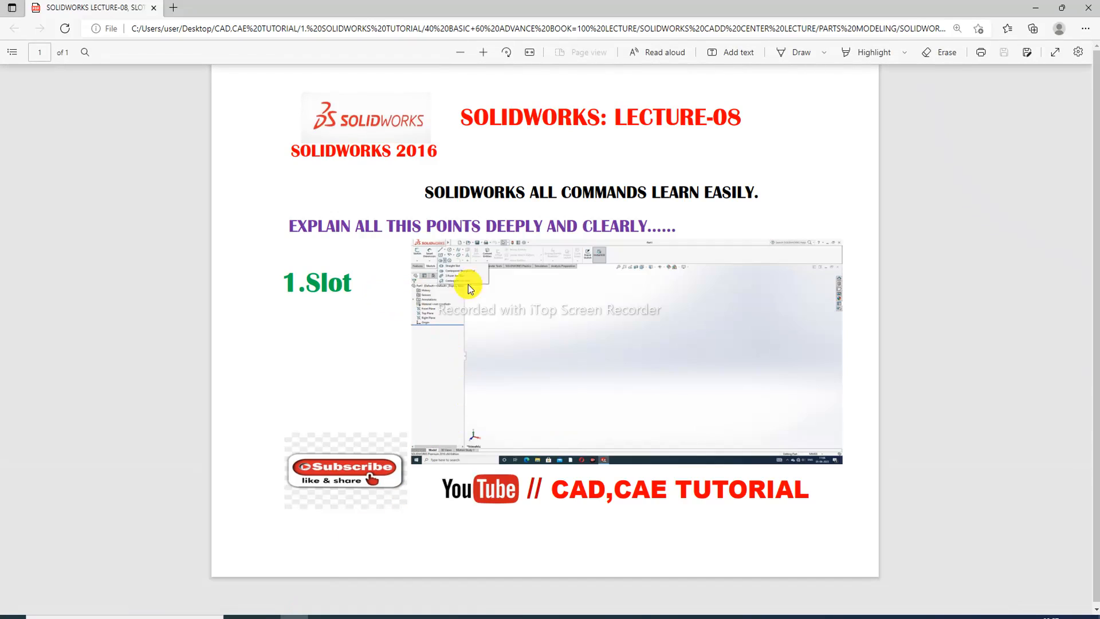